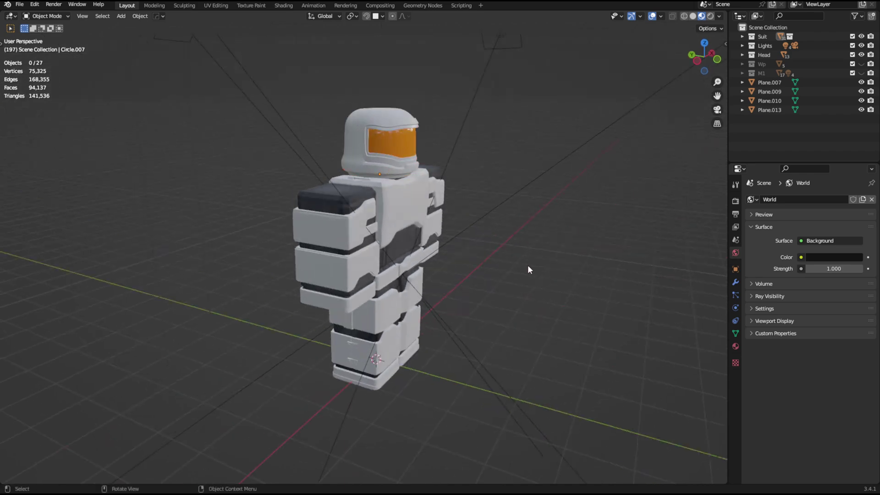
Step: Inspect the armored character in the viewport and through the camera, with overlays hidden and rendered shading on
{"action": "left_click", "coordinate": [620, 236]}
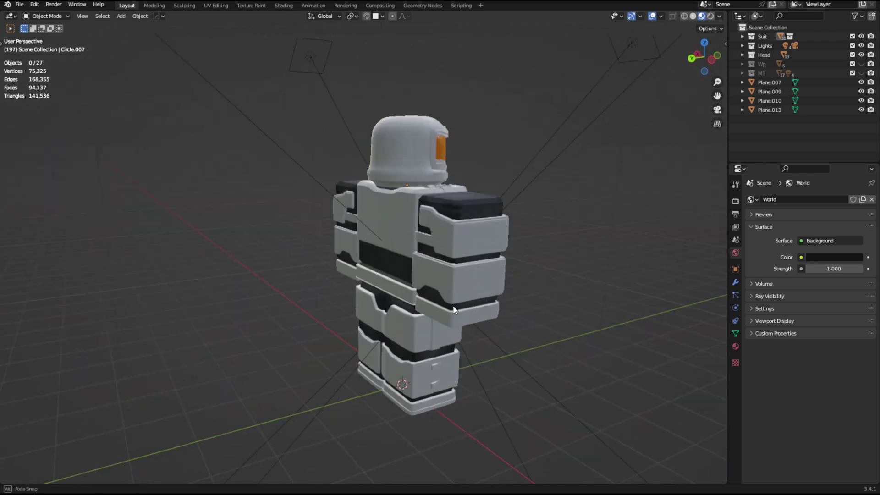
{"action": "key", "text": "grave"}
{"action": "left_click", "coordinate": [295, 326]}
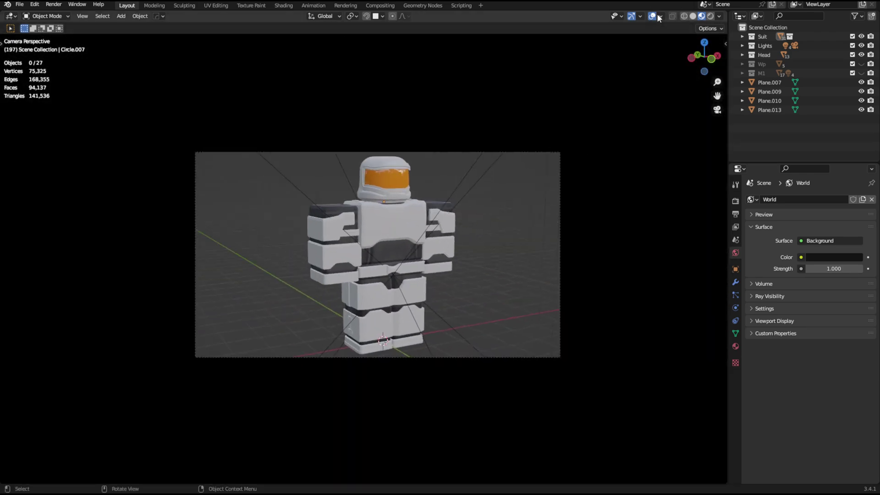
{"action": "scroll", "coordinate": [555, 172], "scroll_direction": "up", "scroll_amount": 5}
{"action": "scroll", "coordinate": [487, 253], "scroll_direction": "down", "scroll_amount": 2}
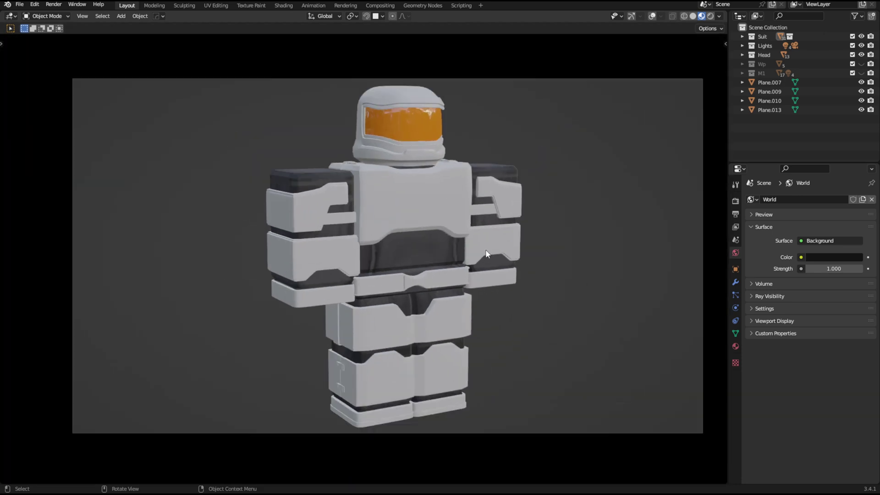
{"action": "left_click", "coordinate": [542, 205]}
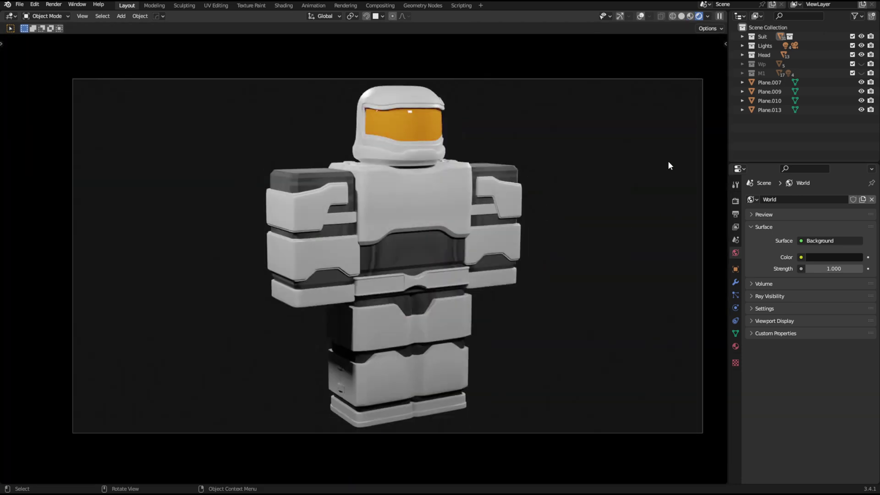
{"action": "scroll", "coordinate": [666, 70], "scroll_direction": "down", "scroll_amount": 2}
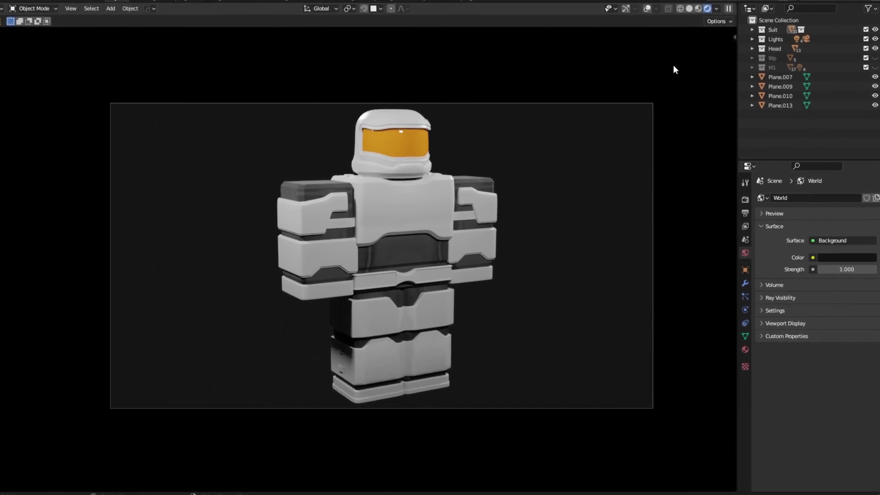
{"action": "middle_click_drag", "start_coordinate": [523, 235], "coordinate": [314, 266]}
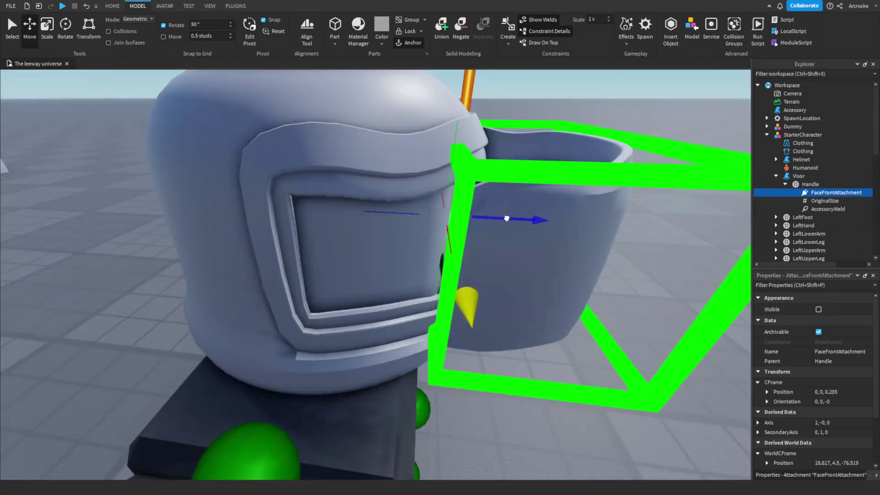
Step: Switch to Roblox Studio and shift the visor's FaceFrontAttachment until the visor sits inside the helmet opening
{"action": "left_click_drag", "start_coordinate": [506, 218], "coordinate": [521, 216]}
{"action": "scroll", "coordinate": [457, 191], "scroll_direction": "down", "scroll_amount": 5}
{"action": "scroll", "coordinate": [436, 229], "scroll_direction": "up", "scroll_amount": 8}
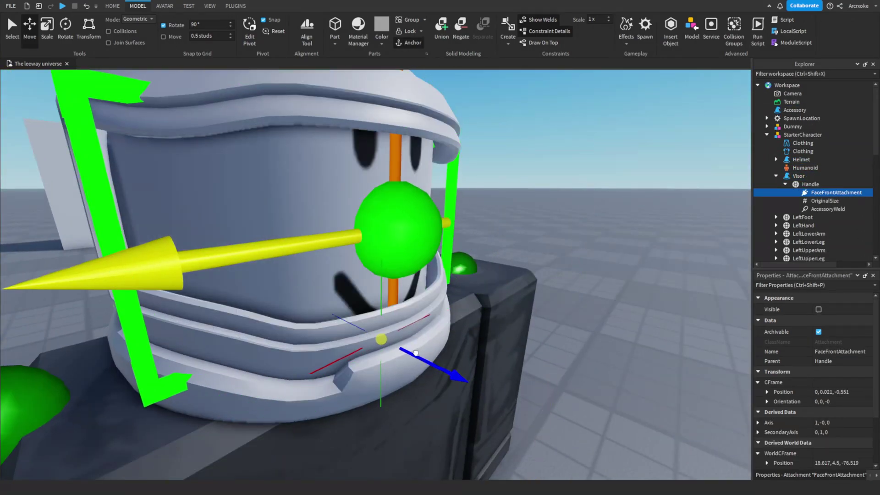
{"action": "left_click_drag", "start_coordinate": [416, 353], "coordinate": [408, 339]}
{"action": "right_click_drag", "start_coordinate": [408, 339], "coordinate": [421, 253]}
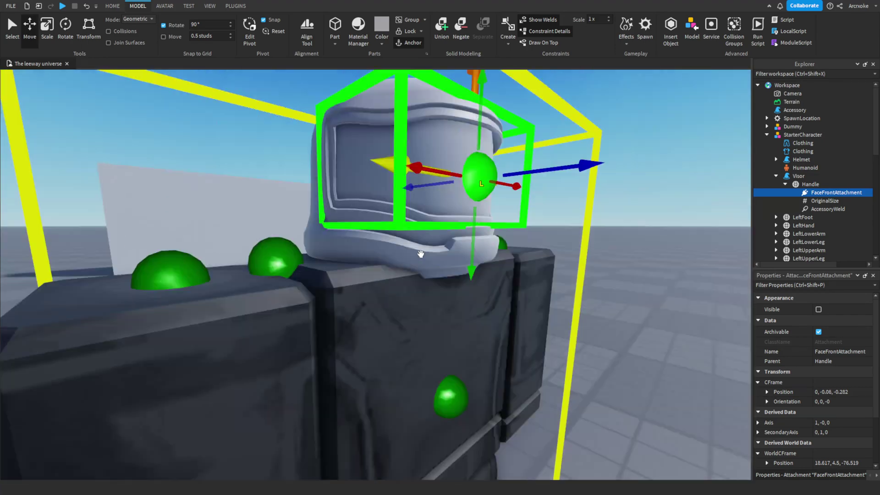
{"action": "scroll", "coordinate": [421, 253], "scroll_direction": "up", "scroll_amount": 5}
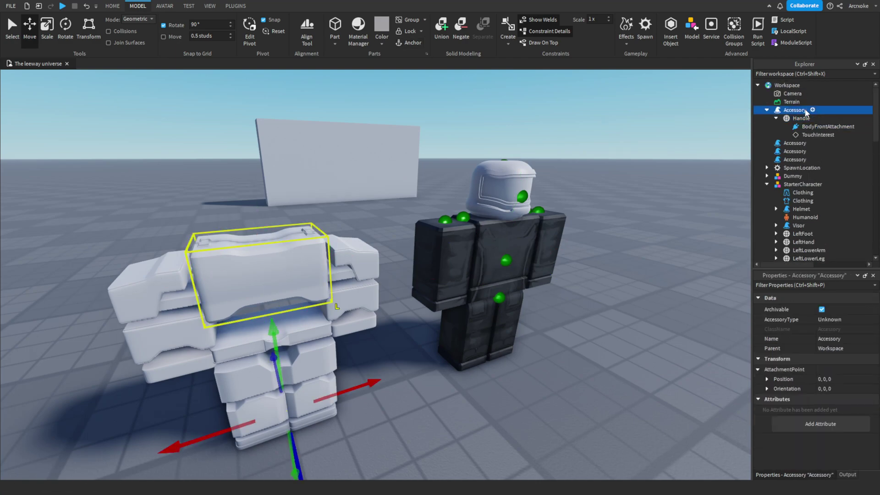
Step: Rename the chest accessory Chess, move it into StarterCharacter and adjust its BodyFrontAttachment so the plate fits the torso
{"action": "left_click_drag", "start_coordinate": [790, 110], "coordinate": [802, 185]}
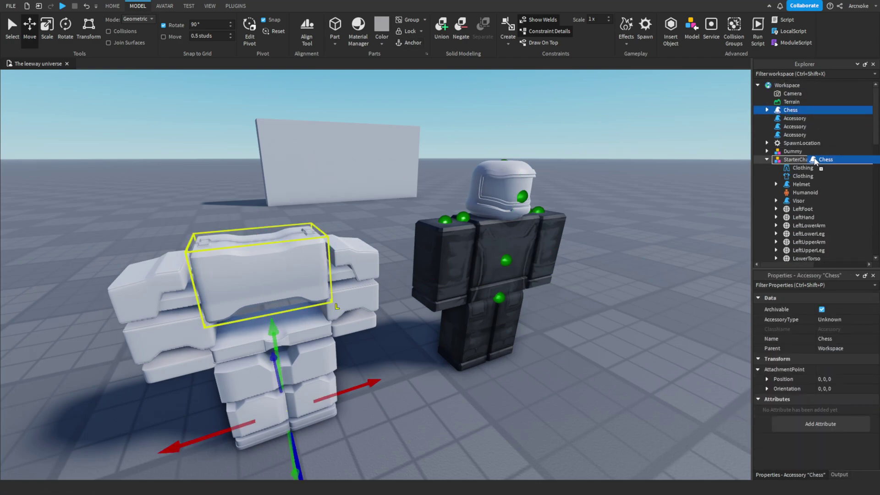
{"action": "left_click", "coordinate": [837, 192]}
{"action": "key", "text": "f"}
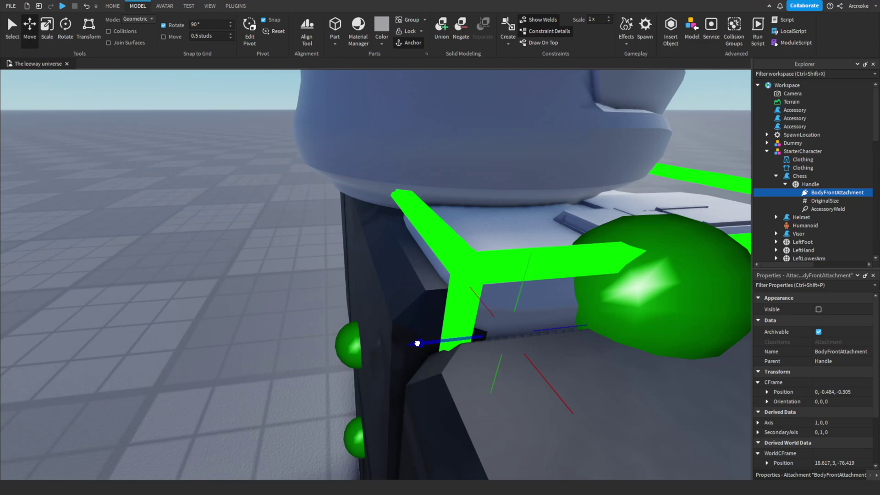
{"action": "right_click_drag", "start_coordinate": [417, 343], "coordinate": [590, 321]}
{"action": "scroll", "coordinate": [448, 271], "scroll_direction": "down", "scroll_amount": 3}
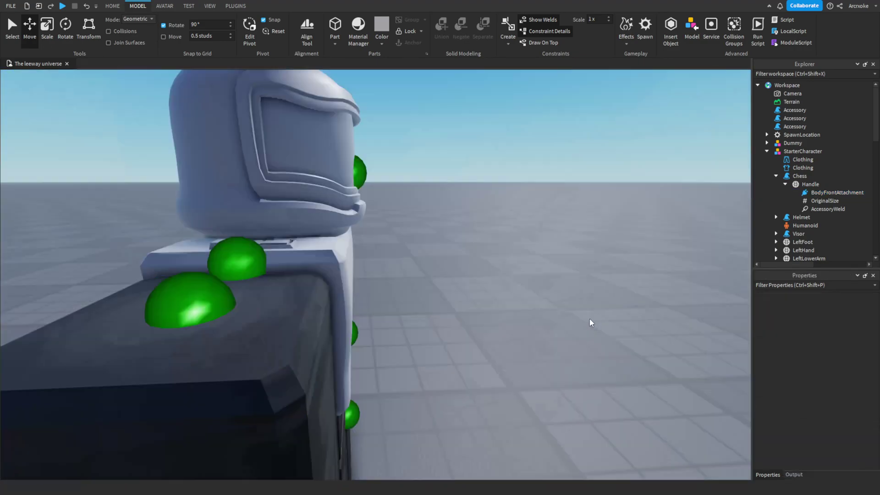
{"action": "scroll", "coordinate": [530, 291], "scroll_direction": "up", "scroll_amount": 5}
{"action": "left_click", "coordinate": [586, 195]}
{"action": "scroll", "coordinate": [586, 195], "scroll_direction": "down", "scroll_amount": 5}
{"action": "scroll", "coordinate": [586, 195], "scroll_direction": "down", "scroll_amount": 5}
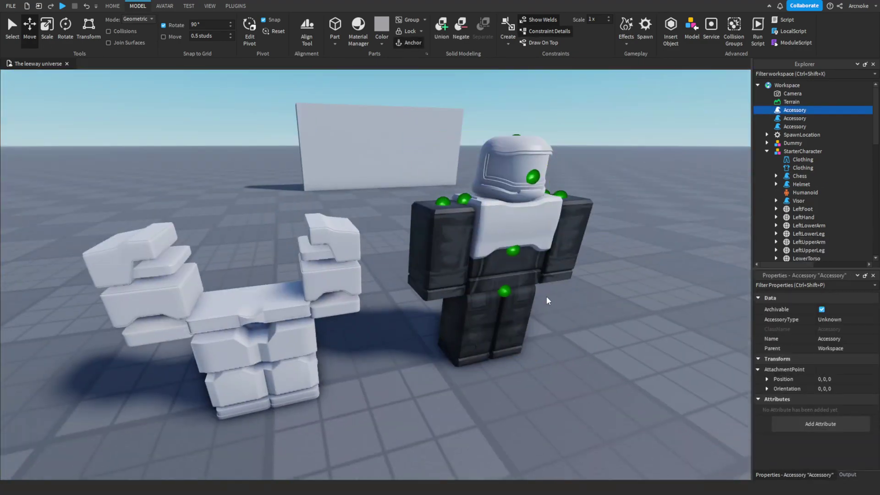
Step: Put the waist armor mesh into an empty accessory and rename that accessory Belt
{"action": "scroll", "coordinate": [413, 275], "scroll_direction": "up", "scroll_amount": 3}
{"action": "left_click", "coordinate": [330, 321]}
{"action": "left_click_drag", "start_coordinate": [801, 211], "coordinate": [799, 115]}
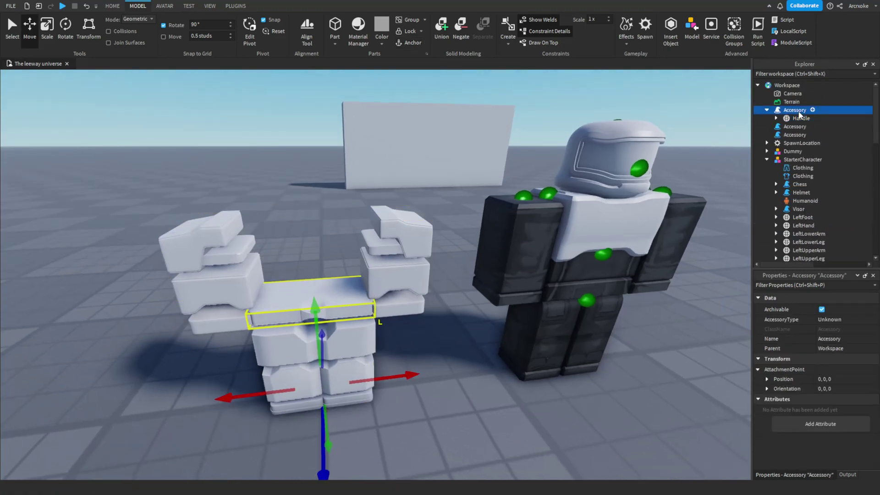
{"action": "left_click", "coordinate": [800, 111]}
{"action": "type", "text": "Belt"}
{"action": "key", "text": "Return"}
Step: Name the belt handle's attachment WaistCenterAttachment, matching the LowerTorso, and move Belt into StarterCharacter
{"action": "left_click", "coordinate": [776, 118]}
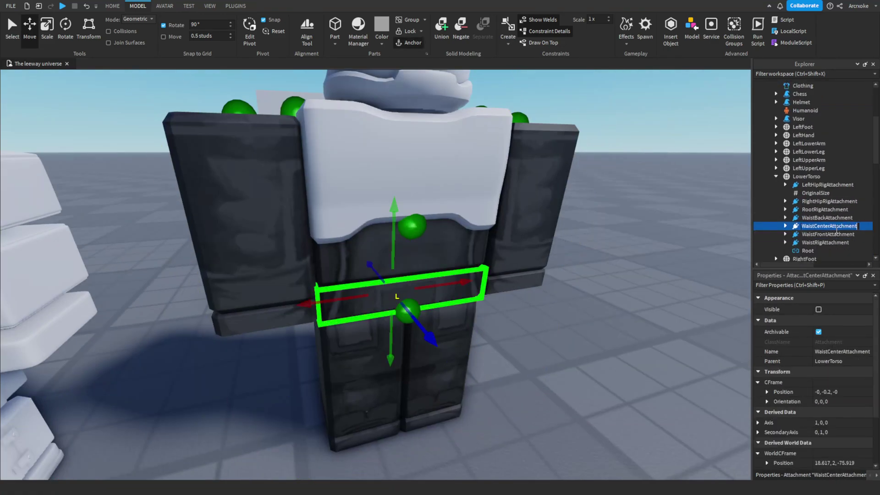
{"action": "left_click", "coordinate": [818, 126]}
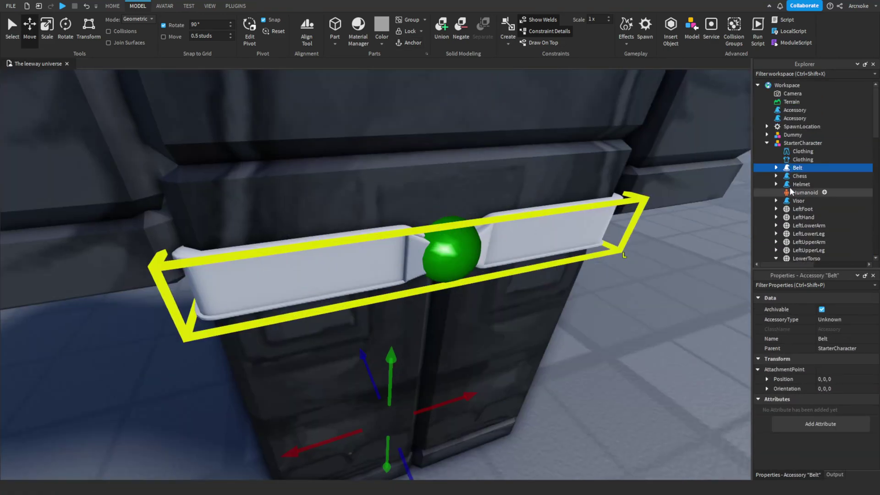
{"action": "left_click", "coordinate": [838, 193]}
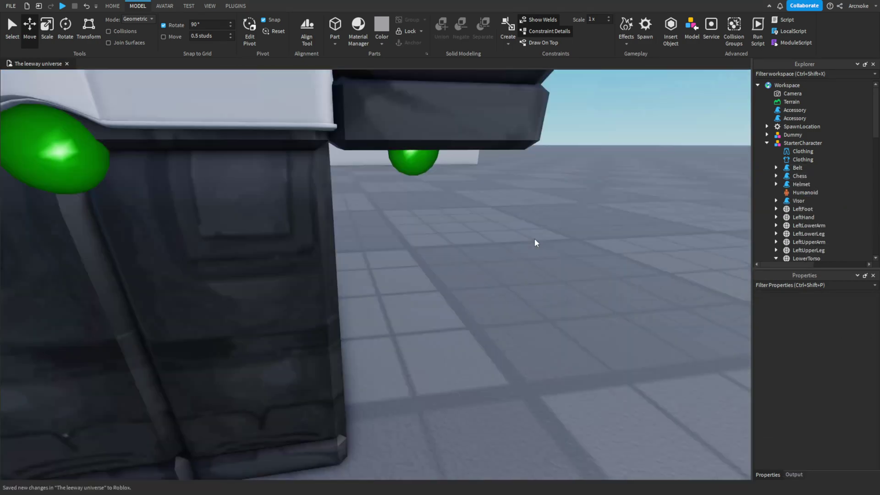
Step: Select the upper-leg armor Handle in the Suit model
{"action": "left_click", "coordinate": [801, 258]}
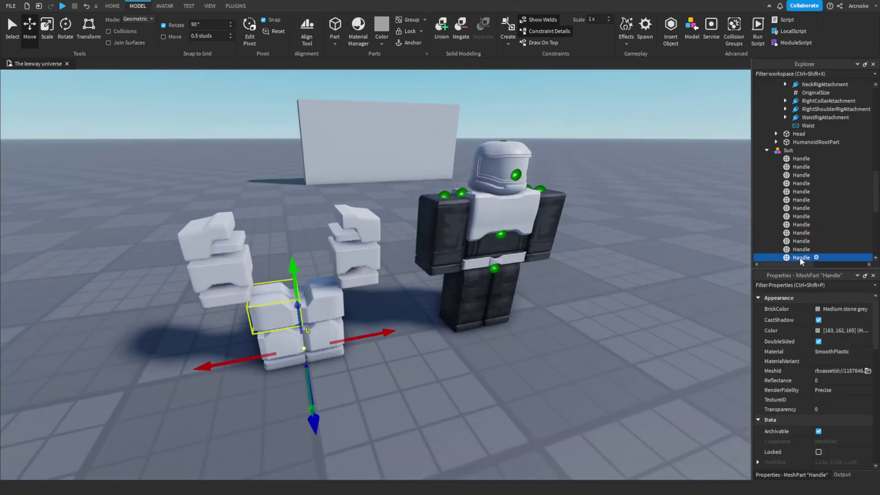
{"action": "scroll", "coordinate": [801, 261], "scroll_direction": "up", "scroll_amount": 10}
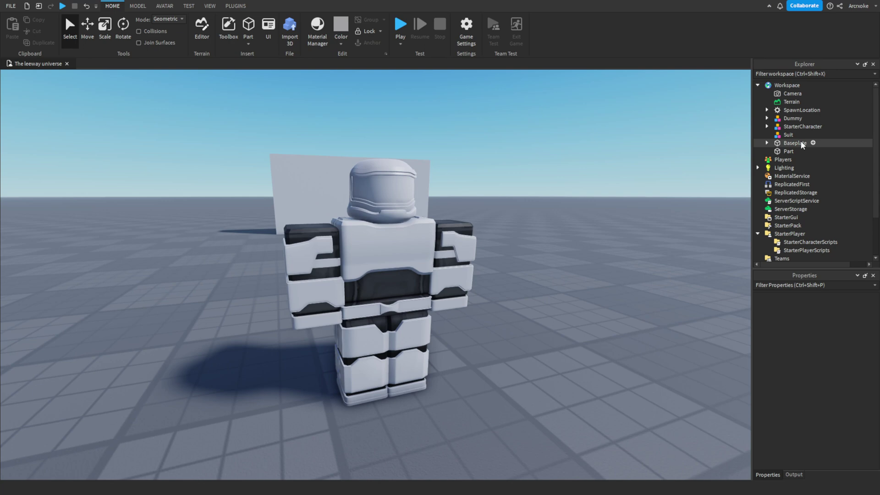
Step: Move StarterCharacter into StarterPlayer and start a play test
{"action": "left_click", "coordinate": [802, 127]}
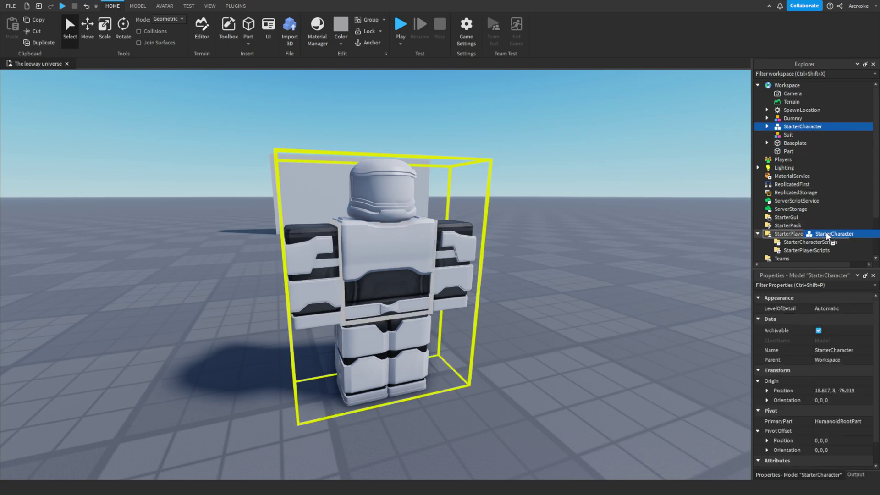
{"action": "scroll", "coordinate": [391, 87], "scroll_direction": "down", "scroll_amount": 2}
{"action": "left_click", "coordinate": [400, 25]}
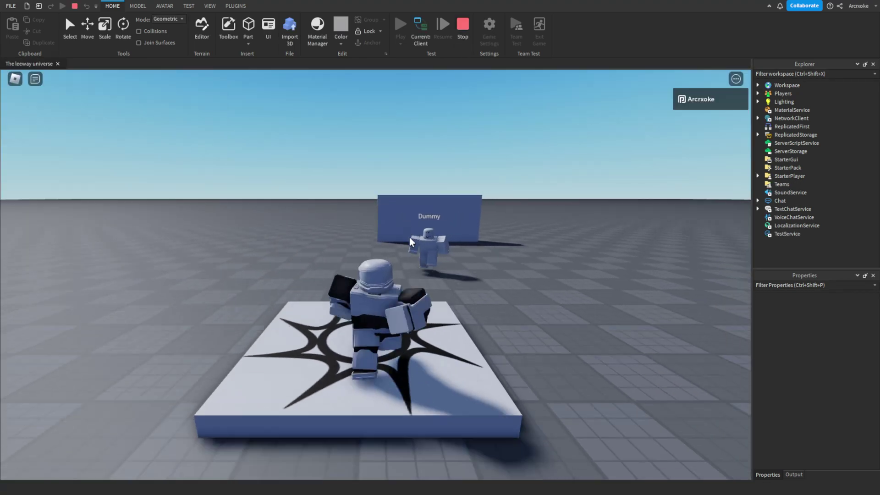
Step: Walk the armored character around near the dummy and check the armor from several angles
{"action": "key", "text": "w"}
{"action": "right_click_drag", "start_coordinate": [410, 242], "coordinate": [412, 242]}
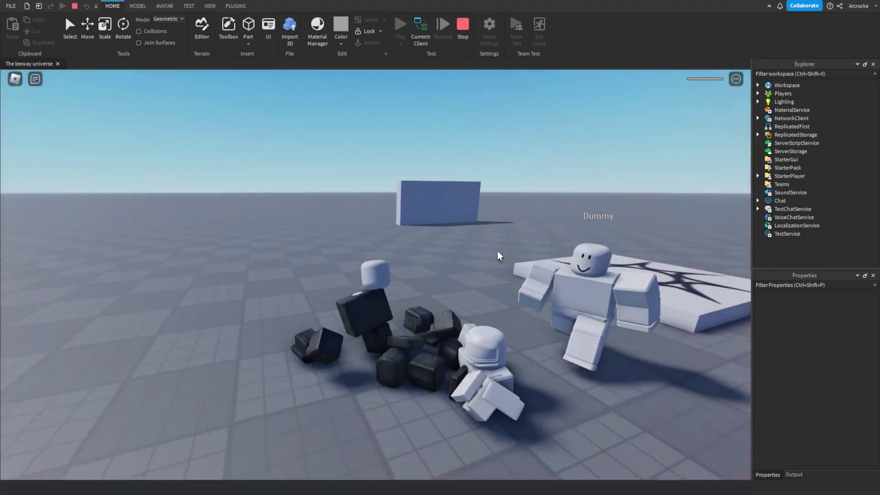
{"action": "right_click_drag", "start_coordinate": [497, 255], "coordinate": [438, 216]}
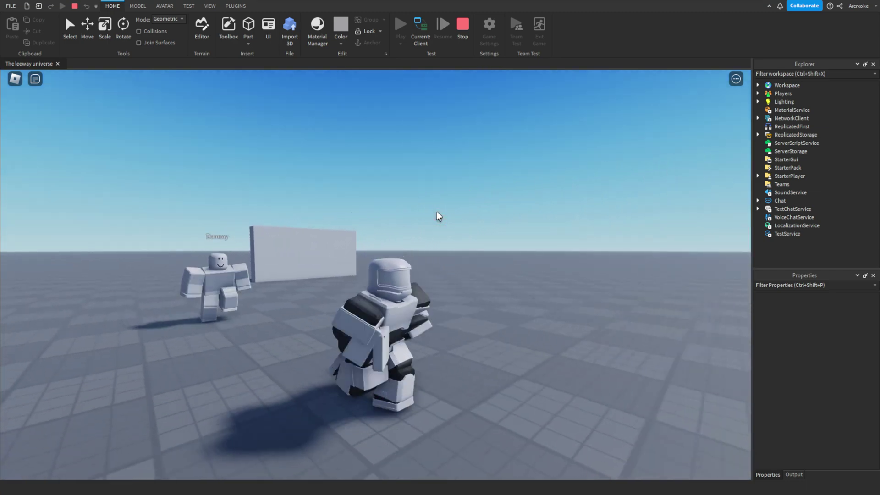
{"action": "right_click_drag", "start_coordinate": [439, 217], "coordinate": [460, 279]}
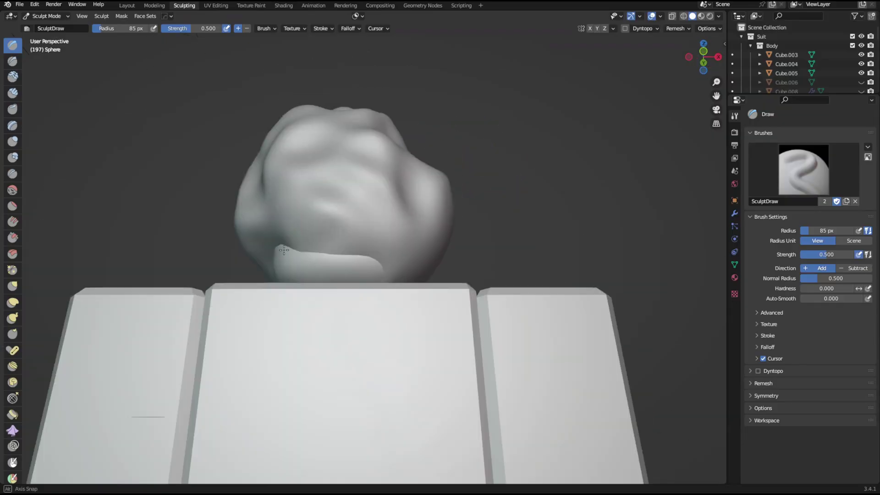
Step: Switch to Blender and sculpt the head sphere into a lumpy monster head with the Draw brush at 85 px
{"action": "mouse_move", "coordinate": [284, 250]}
{"action": "middle_mouse_down"}
{"action": "mouse_move", "coordinate": [373, 255]}
{"action": "mouse_move", "coordinate": [354, 147]}
{"action": "mouse_move", "coordinate": [426, 160]}
{"action": "mouse_move", "coordinate": [501, 255]}
{"action": "middle_mouse_up"}
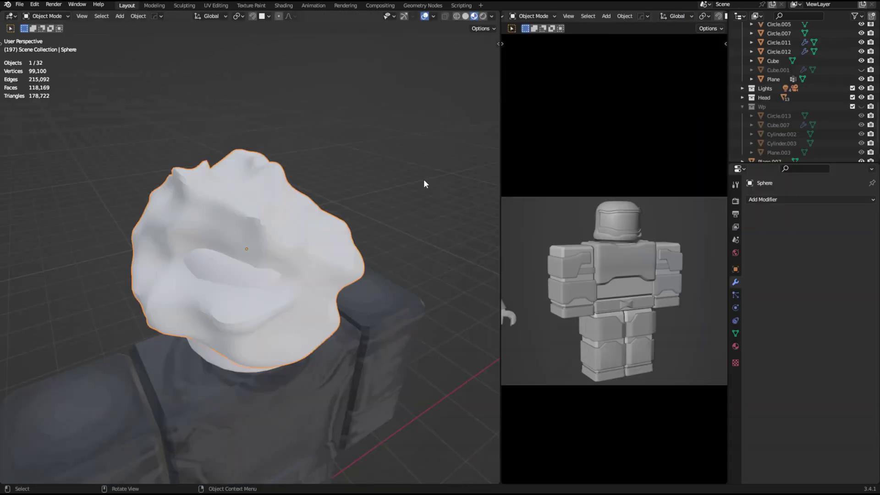
{"action": "scroll", "coordinate": [427, 181], "scroll_direction": "up", "scroll_amount": 4}
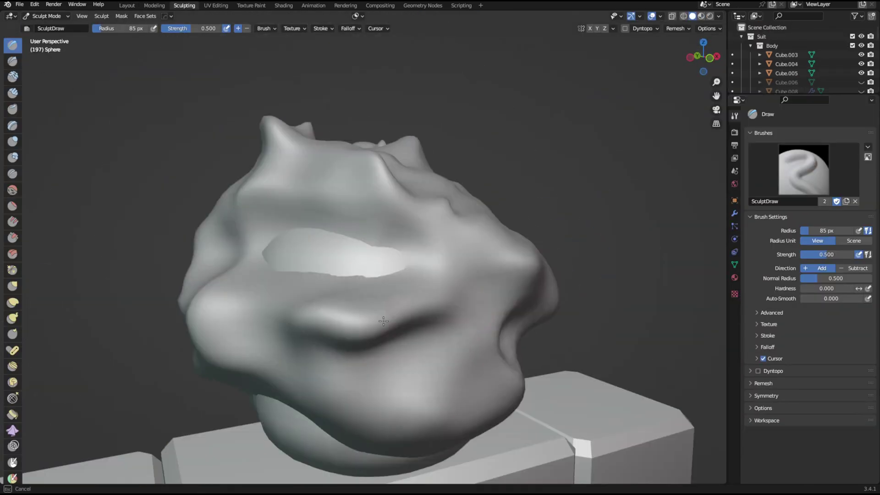
{"action": "mouse_move", "coordinate": [296, 328]}
{"action": "middle_mouse_down"}
{"action": "mouse_move", "coordinate": [316, 452]}
{"action": "mouse_move", "coordinate": [456, 216]}
{"action": "mouse_move", "coordinate": [409, 197]}
{"action": "middle_mouse_up"}
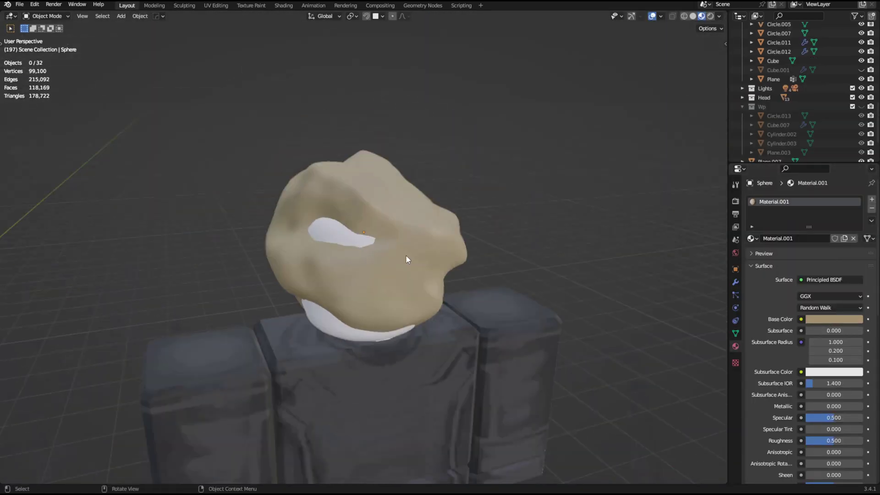
Step: Sculpt the monster's torso mesh into a bulky, rounded body with the Draw brush at 65 px
{"action": "left_click", "coordinate": [472, 269]}
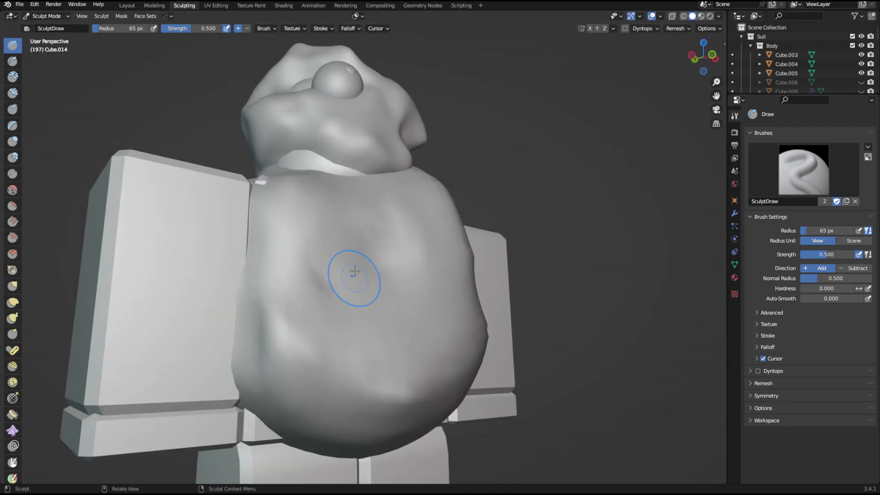
{"action": "middle_click_drag", "start_coordinate": [353, 275], "coordinate": [466, 291]}
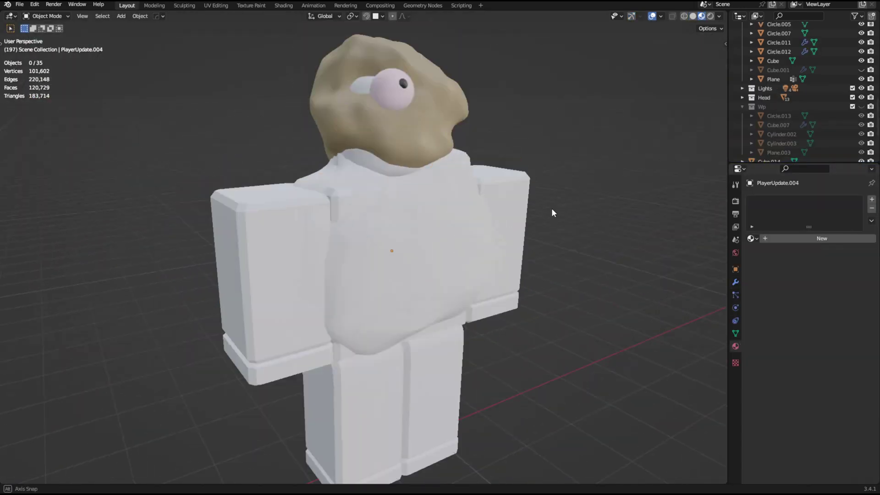
Step: Resume sculpting the monster's head around the mouth and enlarge the Draw brush radius to 86 px
{"action": "key", "text": "ctrl+Tab"}
{"action": "left_click", "coordinate": [403, 291]}
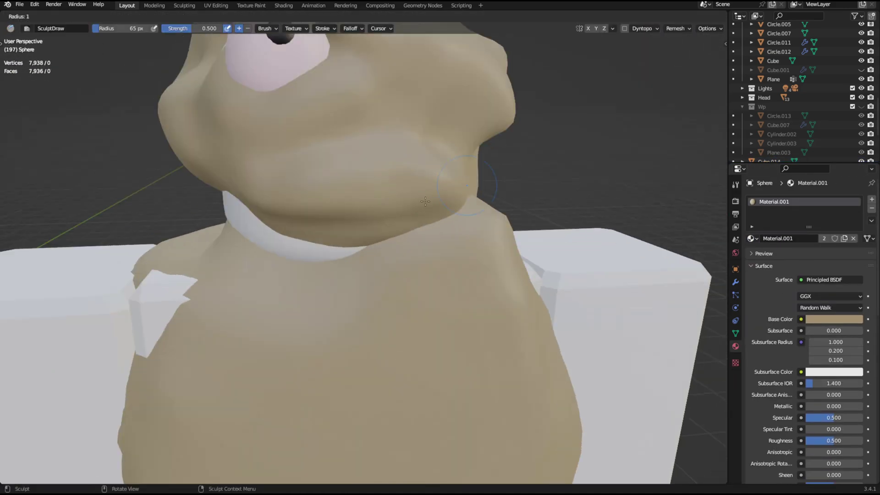
{"action": "left_click", "coordinate": [425, 201]}
{"action": "scroll", "coordinate": [396, 178], "scroll_direction": "up", "scroll_amount": 1}
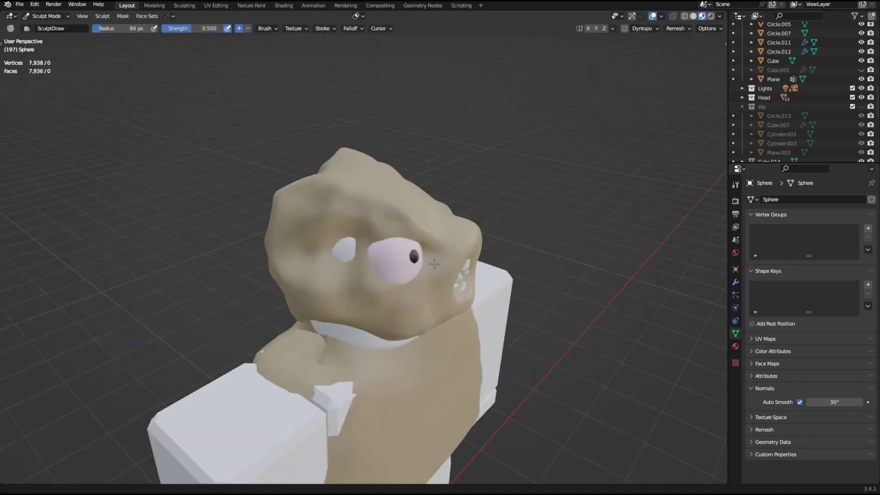
{"action": "middle_click_drag", "start_coordinate": [434, 264], "coordinate": [389, 194]}
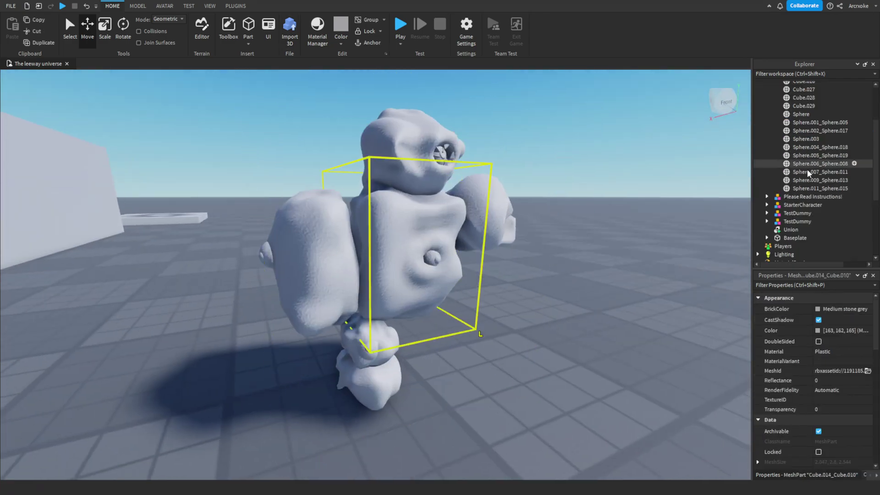
Step: Switch to Roblox Studio and open the material setting of the monster's torso mesh
{"action": "left_click", "coordinate": [843, 354]}
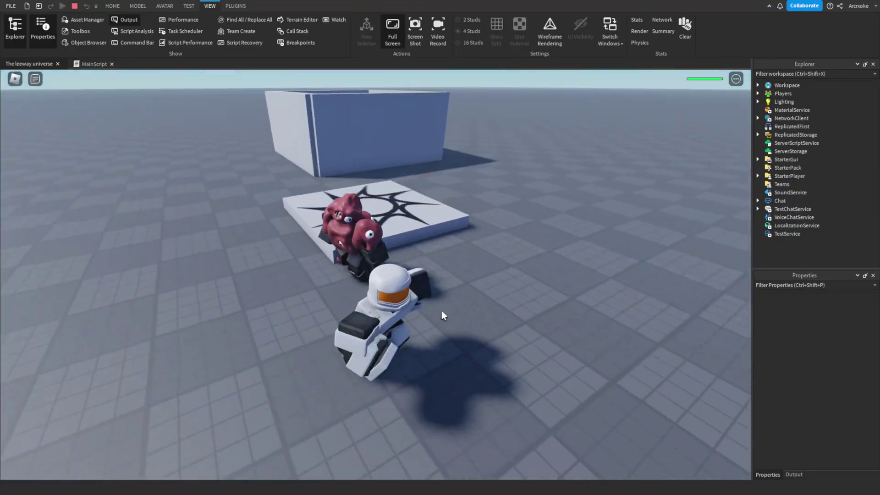
Step: Run the armored character away from the red monster in the play test to check the chase
{"action": "key", "text": "d"}
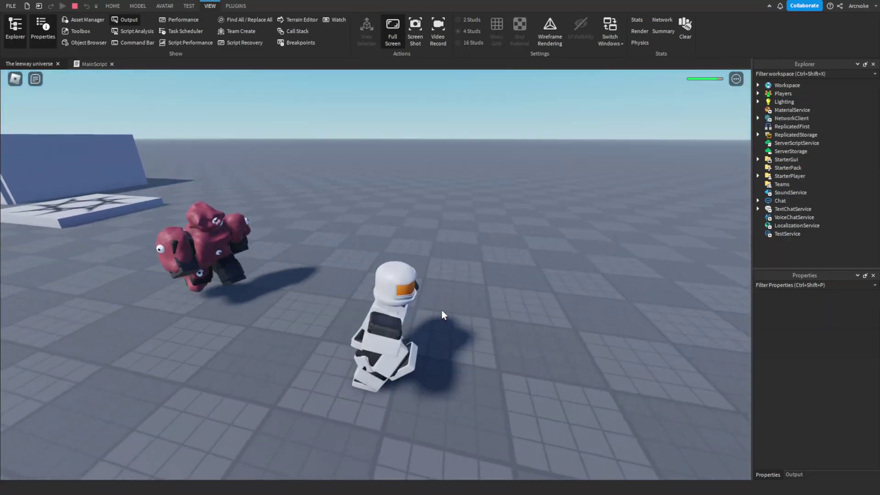
{"action": "scroll", "coordinate": [460, 197], "scroll_direction": "up", "scroll_amount": 5}
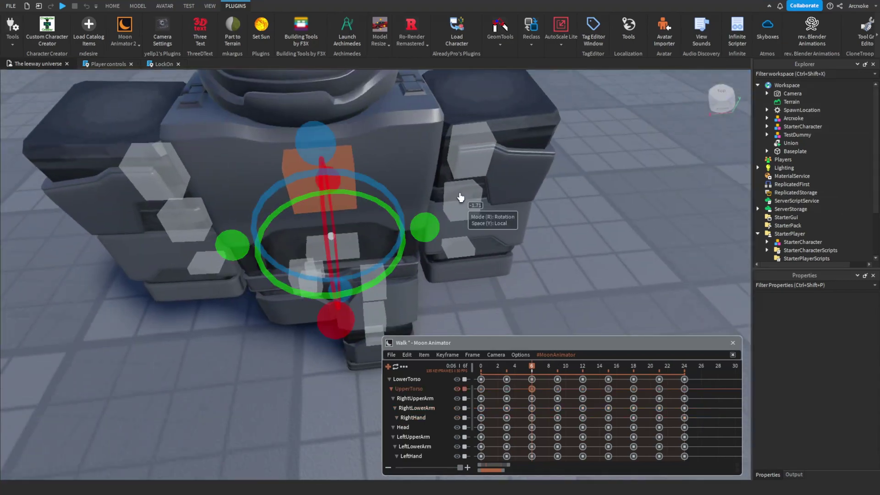
Step: Refine the Walk animation's poses between frames 6 and 15 by rotating the armored character's upper torso and right arm
{"action": "scroll", "coordinate": [461, 197], "scroll_direction": "down", "scroll_amount": 5}
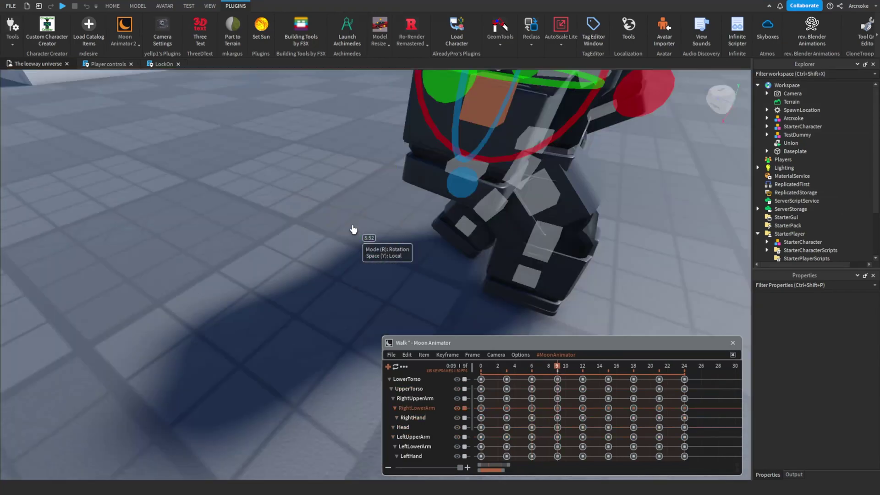
{"action": "left_click", "coordinate": [392, 122]}
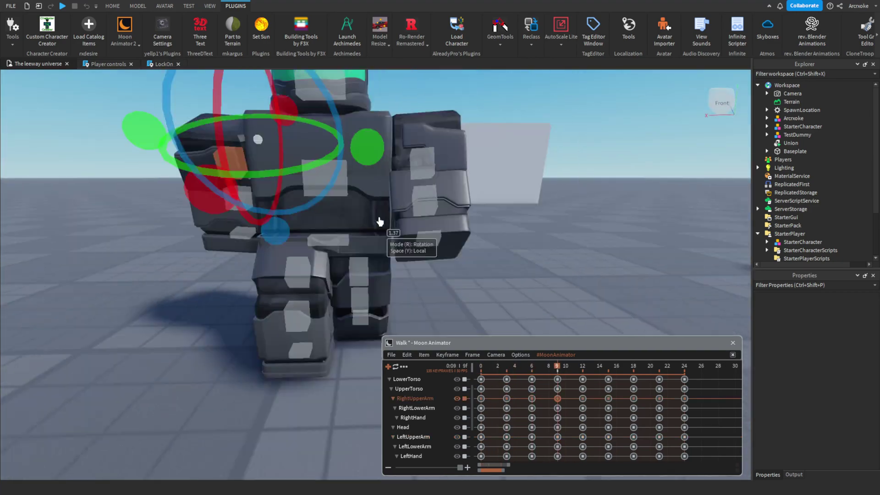
{"action": "left_click", "coordinate": [592, 368]}
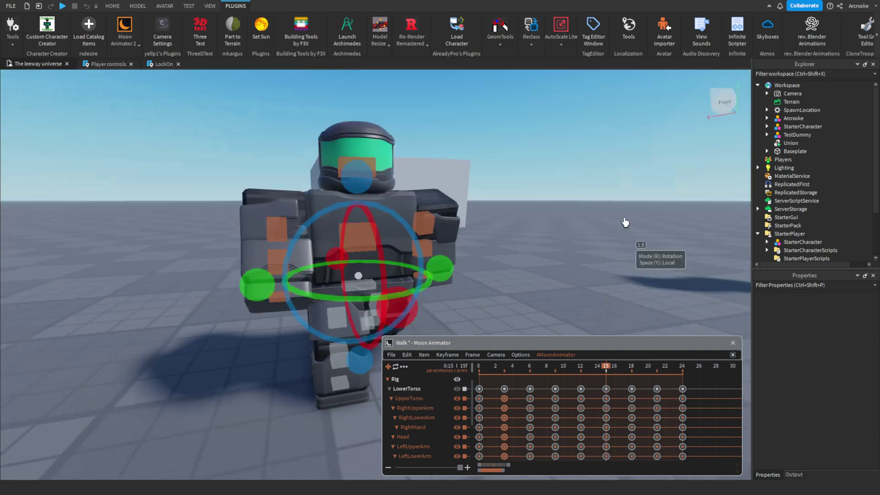
{"action": "left_click", "coordinate": [581, 368]}
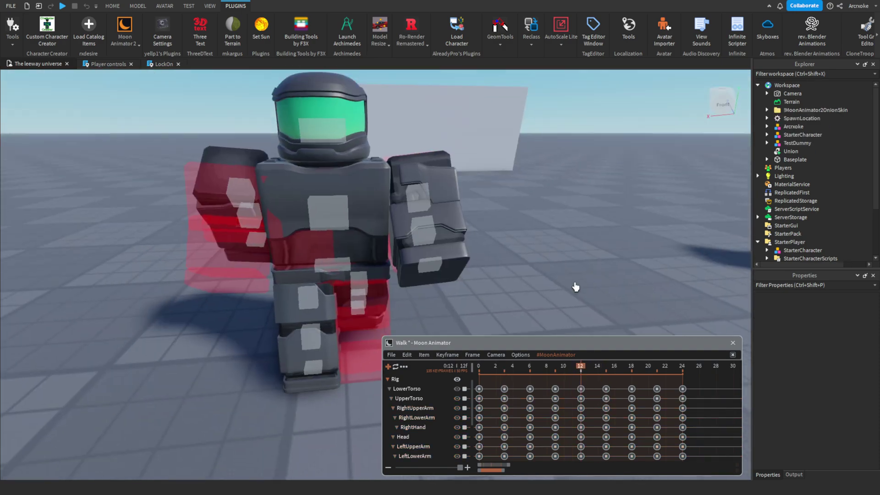
{"action": "left_click", "coordinate": [607, 367]}
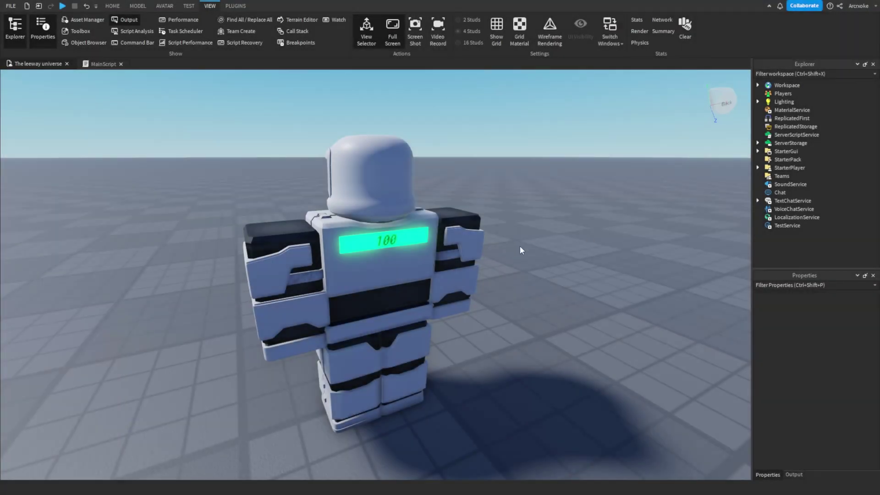
Step: Start a play test and run the white-armored character across the baseplate with the red monster in pursuit
{"action": "right_click_drag", "start_coordinate": [609, 265], "coordinate": [591, 306]}
{"action": "key", "text": "F5"}
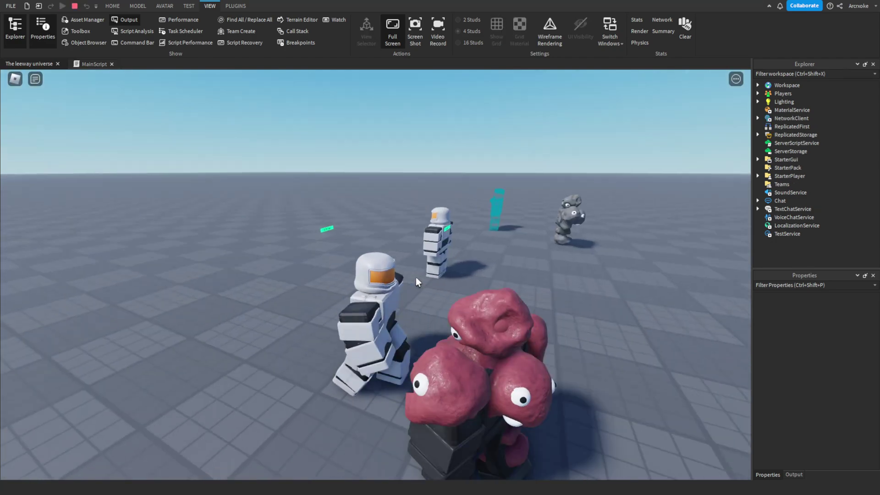
{"action": "right_click_drag", "start_coordinate": [416, 277], "coordinate": [417, 277]}
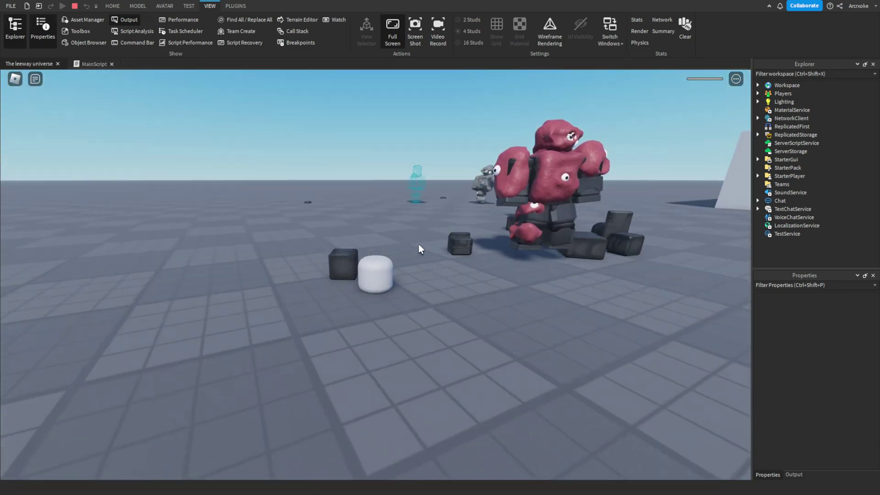
{"action": "key", "text": "w"}
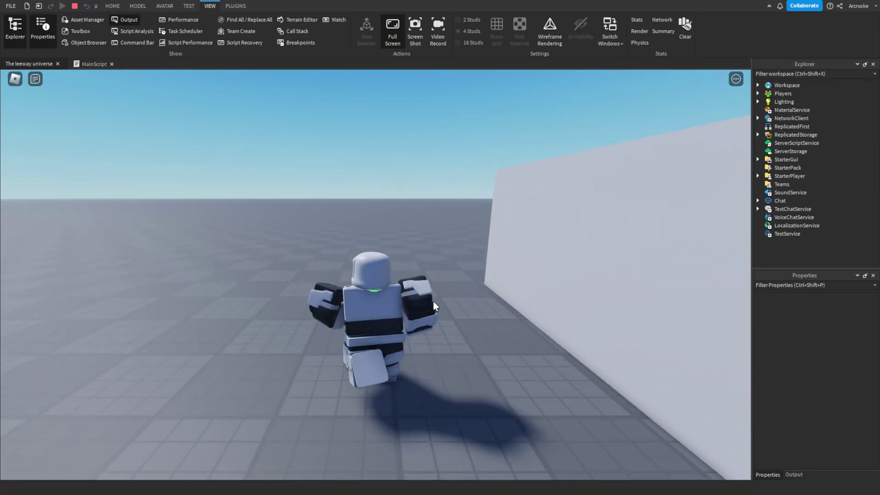
{"action": "key", "text": "w"}
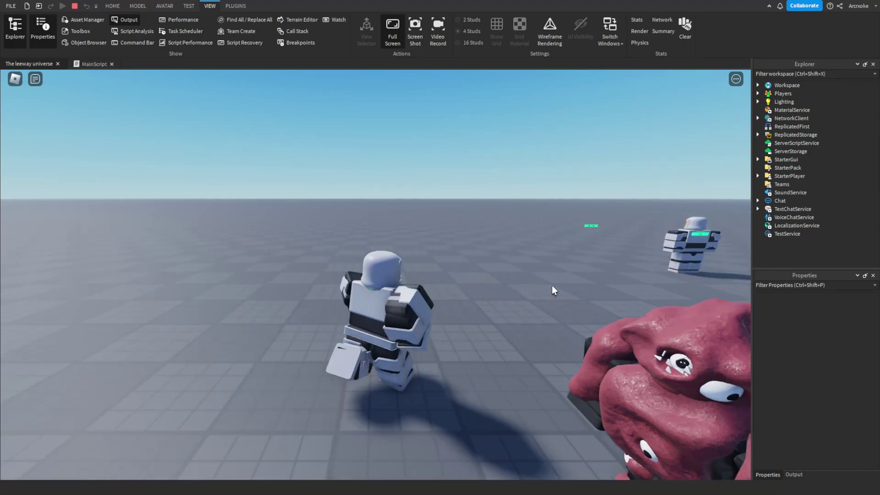
{"action": "key", "text": "w"}
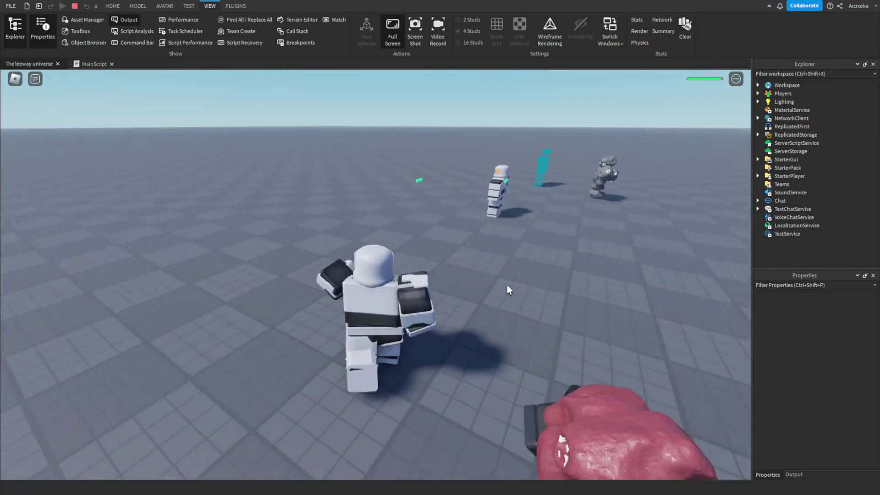
Step: Run the character around the red monster to check its attacks and the floating health display
{"action": "right_click_drag", "start_coordinate": [507, 285], "coordinate": [510, 268]}
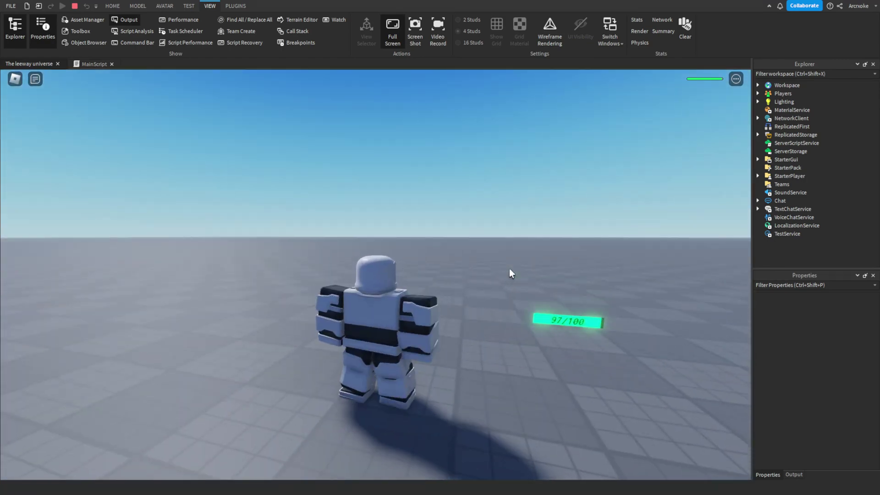
{"action": "key", "text": "d"}
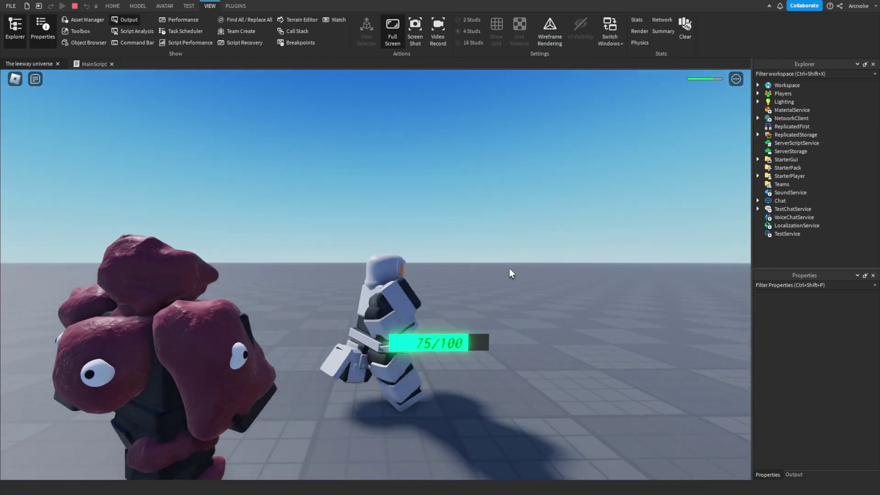
{"action": "key", "text": "w"}
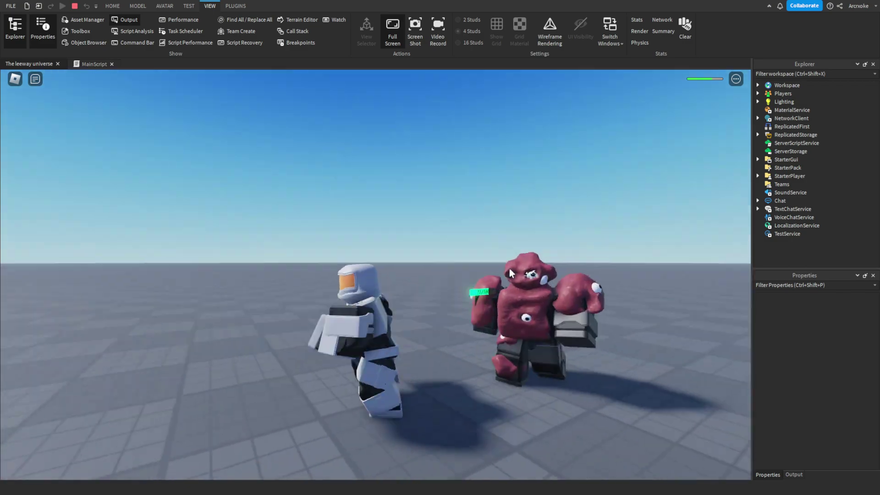
{"action": "key", "text": "w"}
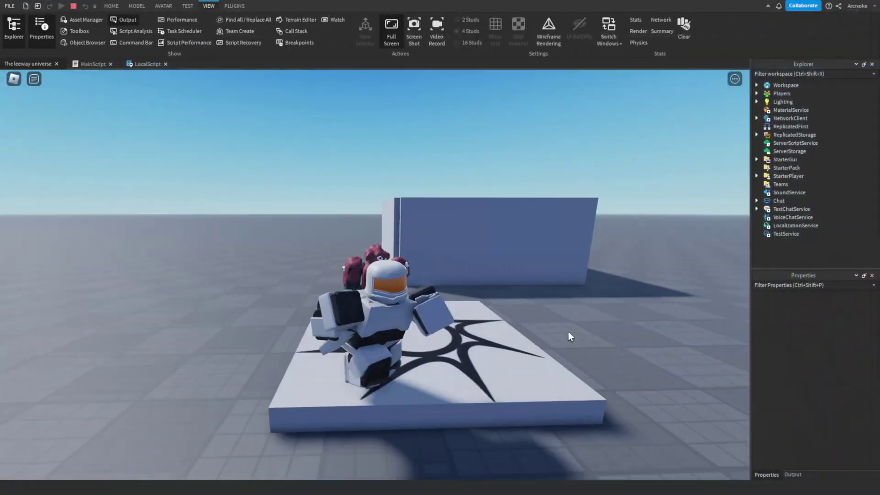
Step: Circle the red monster near the spawn platform to test the character's lock-on camera and movement
{"action": "key", "text": "s"}
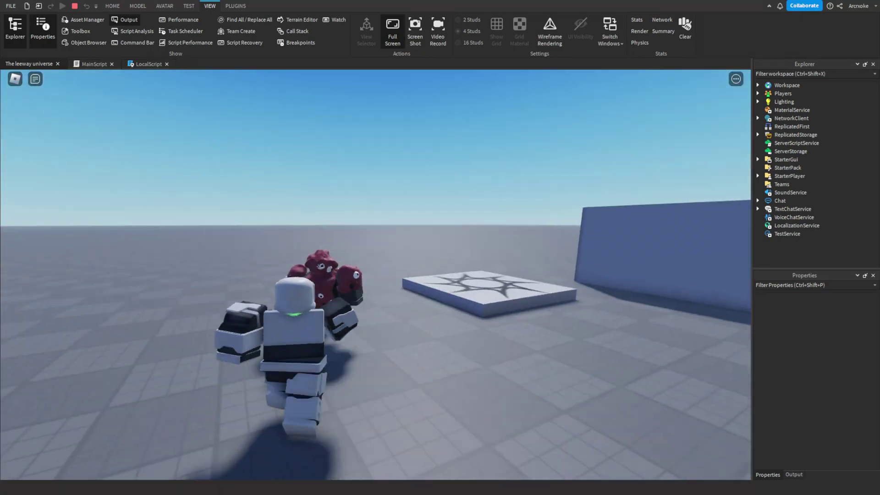
{"action": "key", "text": "w"}
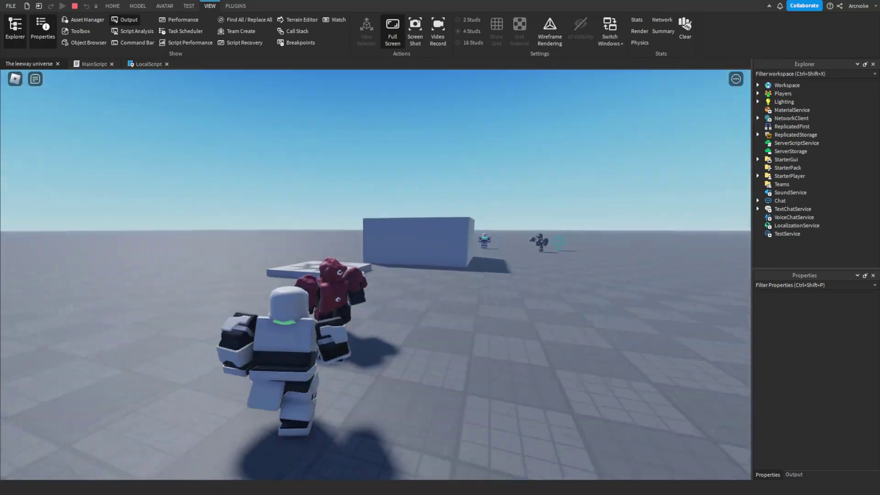
{"action": "key", "text": "d"}
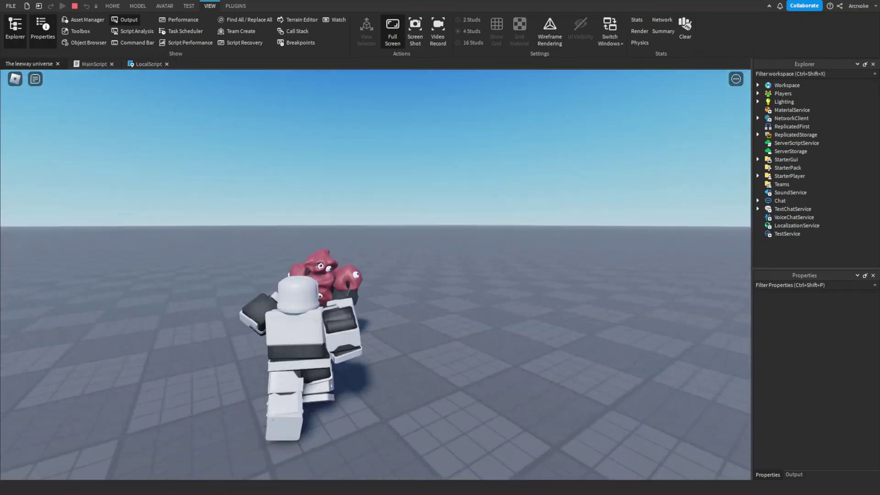
{"action": "key", "text": "w"}
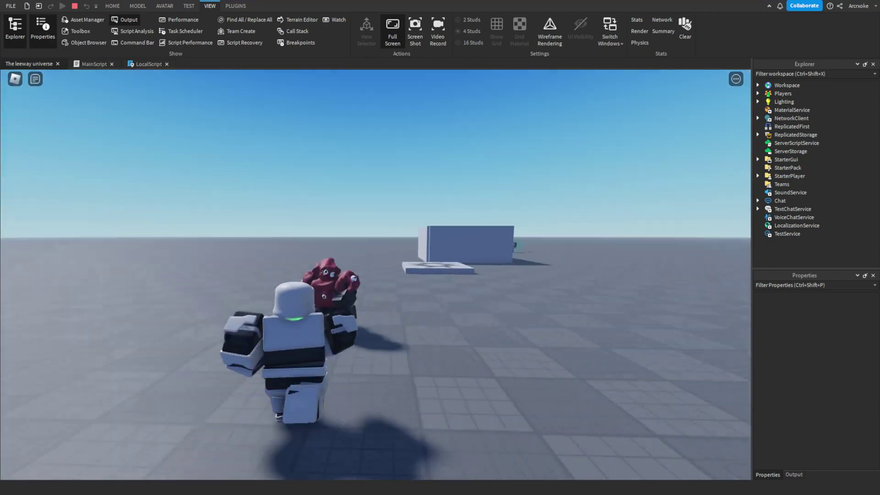
{"action": "key", "text": "d"}
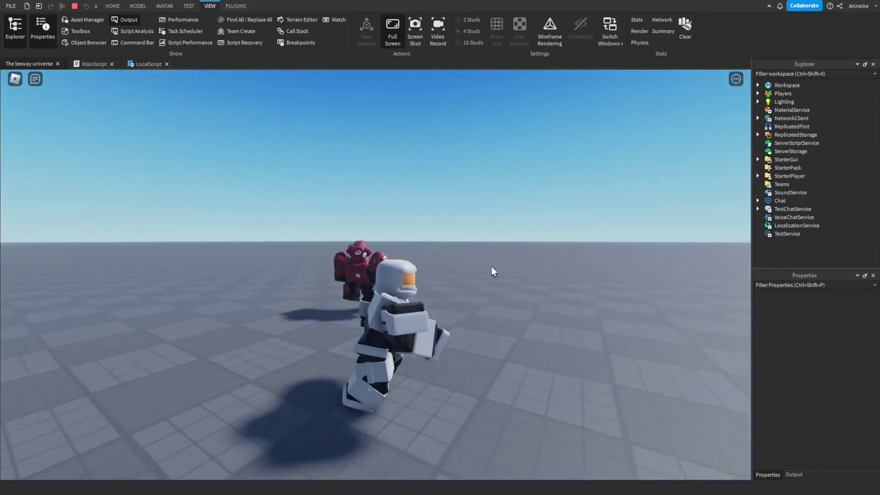
{"action": "key", "text": "w"}
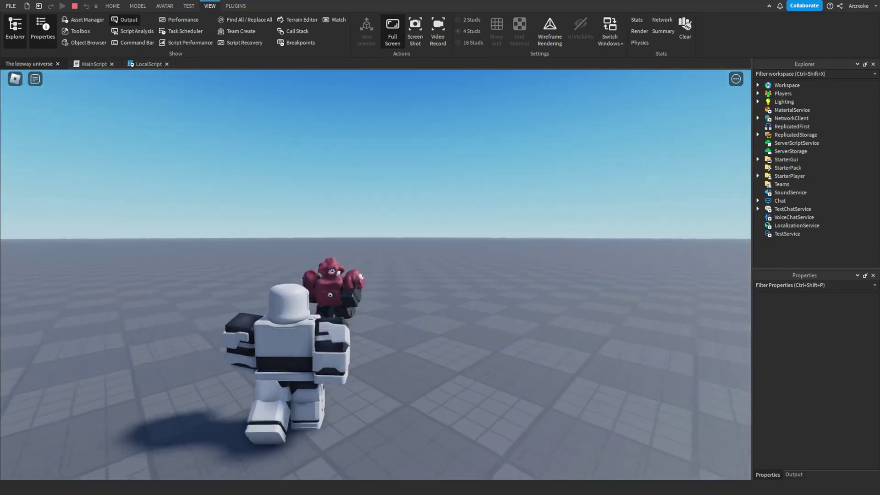
{"action": "key", "text": "w"}
{"action": "key", "text": "w"}
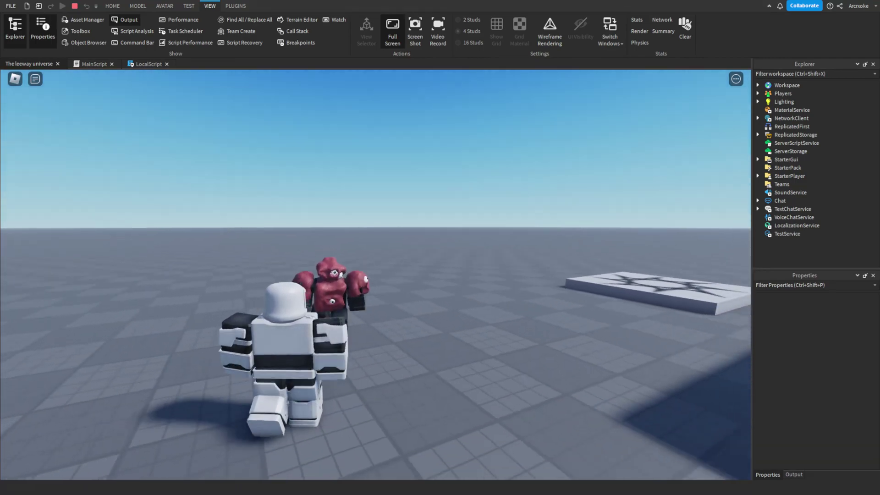
Step: Run past the wall to the armored dummy and grey monster and look around to check the normal camera
{"action": "key", "text": "w"}
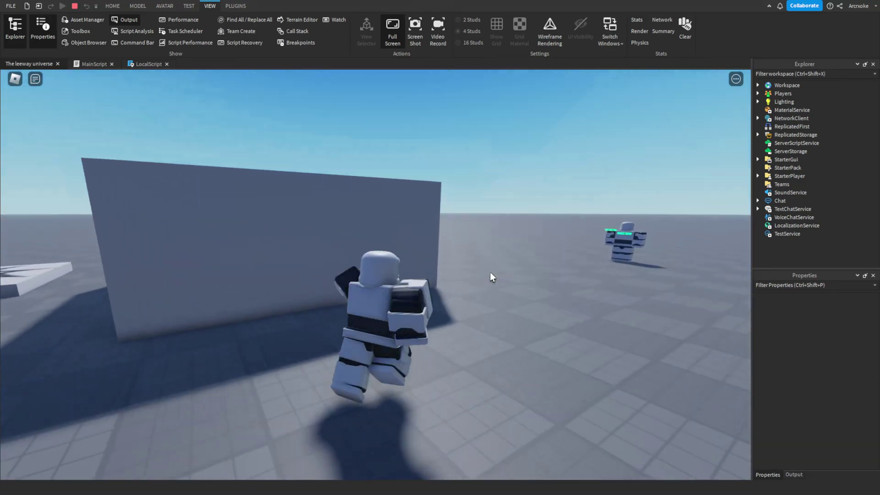
{"action": "key", "text": "w"}
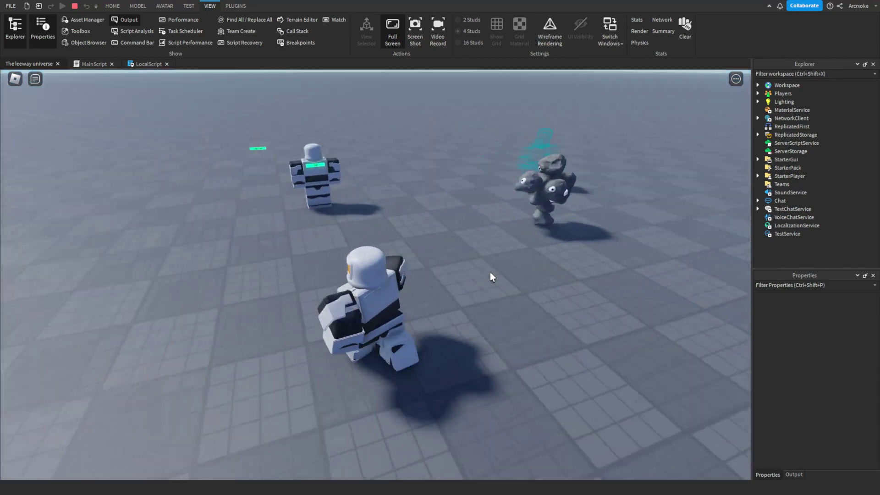
{"action": "right_click_drag", "start_coordinate": [487, 272], "coordinate": [481, 229]}
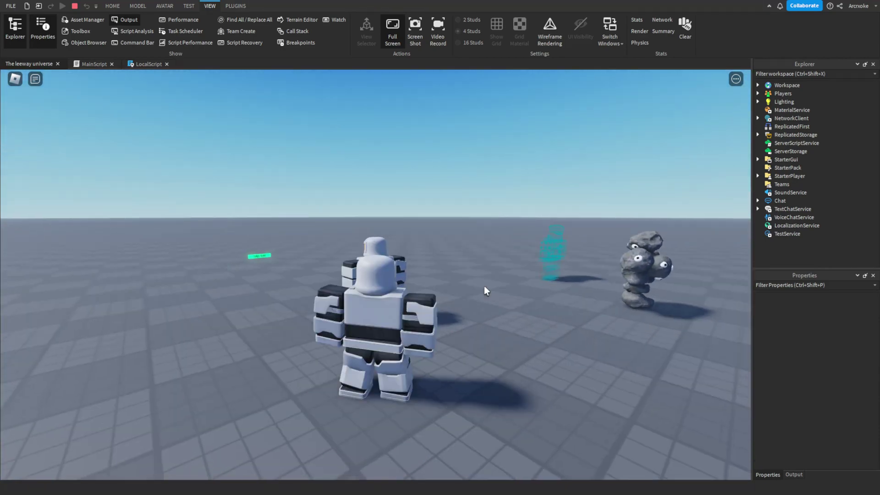
{"action": "key", "text": "w"}
{"action": "right_click_drag", "start_coordinate": [487, 292], "coordinate": [477, 298]}
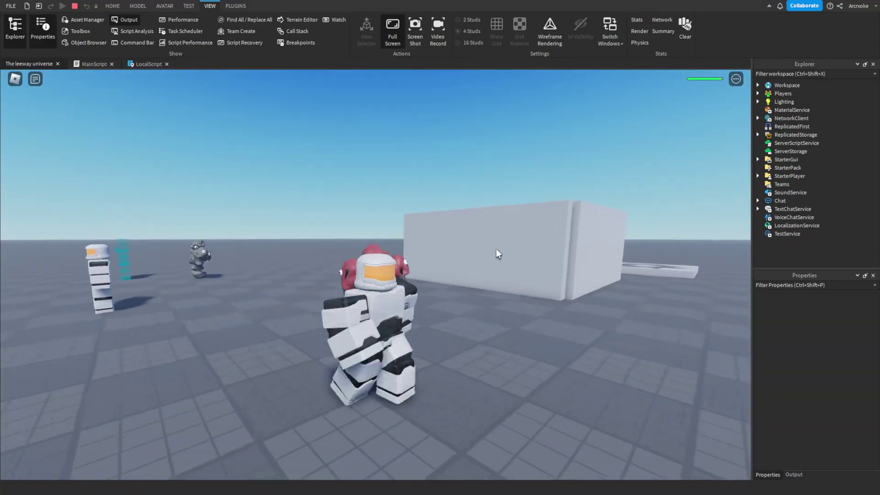
{"action": "right_click_drag", "start_coordinate": [499, 254], "coordinate": [495, 237]}
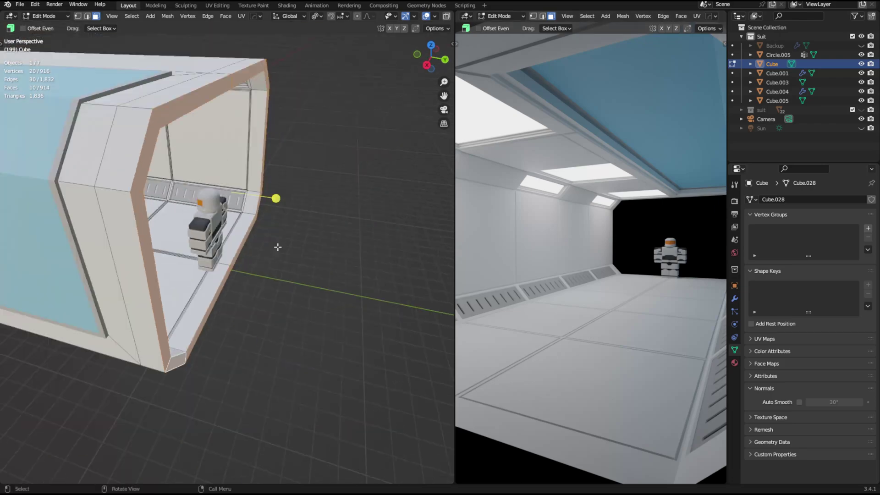
Step: Switch to Blender, adjust the face ring at the corridor's open end with Shrink/Fatten, and separate it into its own object
{"action": "key", "text": "alt+s"}
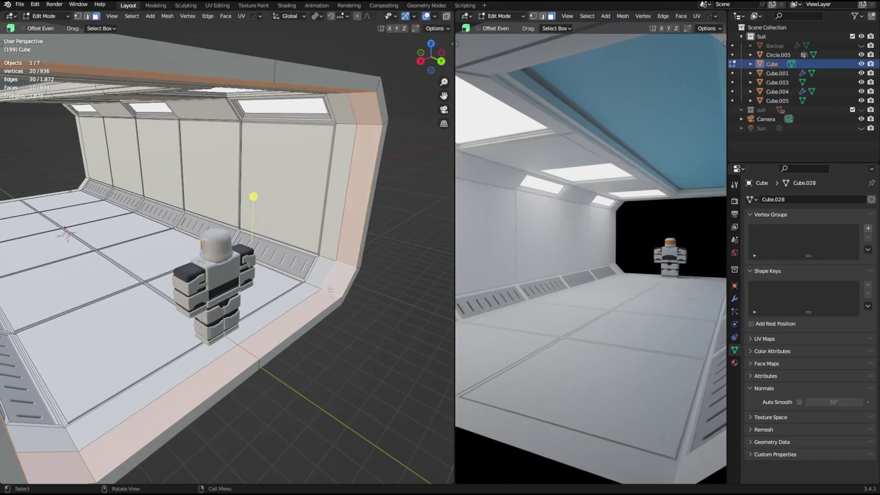
{"action": "key", "text": "p"}
{"action": "middle_click_drag", "start_coordinate": [329, 290], "coordinate": [325, 226]}
{"action": "key", "text": "KP_Divide"}
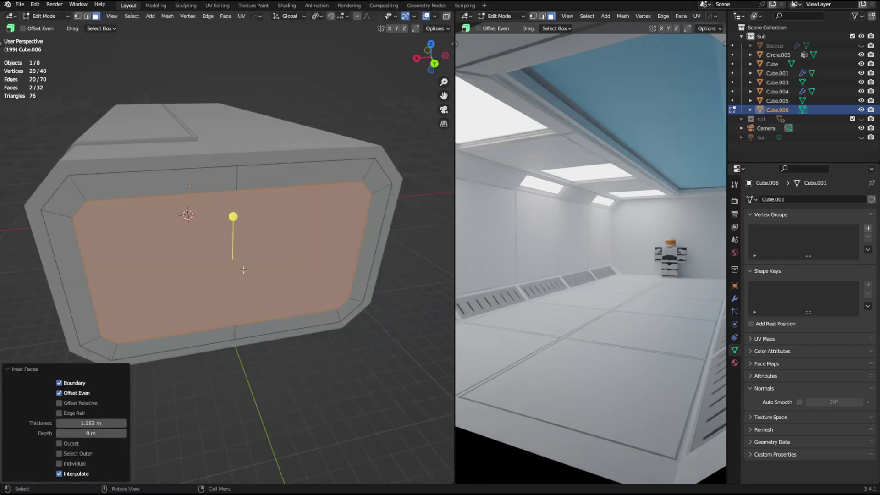
Step: Undo the inset on the panel closing the corridor's end and the edits made just before it
{"action": "scroll", "coordinate": [244, 270], "scroll_direction": "up", "scroll_amount": 5}
{"action": "middle_click_drag", "start_coordinate": [277, 254], "coordinate": [289, 330]}
{"action": "key", "text": "ctrl+z"}
{"action": "key", "text": "ctrl+z"}
{"action": "key", "text": "KP_Divide"}
{"action": "middle_click_drag", "start_coordinate": [241, 269], "coordinate": [183, 243]}
{"action": "scroll", "coordinate": [183, 243], "scroll_direction": "down", "scroll_amount": 3}
{"action": "key", "text": "ctrl+z"}
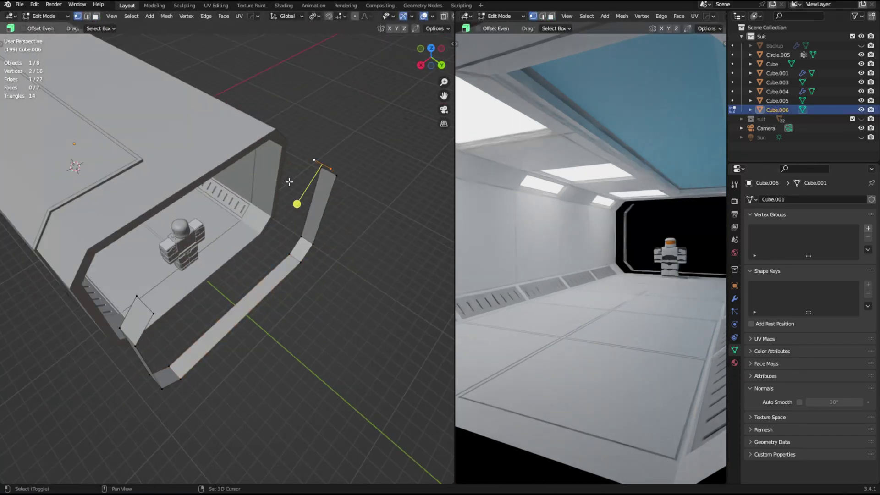
{"action": "key", "text": "ctrl+z"}
Step: Split the corridor's end panel down the middle with a loop cut and box-select one half
{"action": "middle_click_drag", "start_coordinate": [305, 319], "coordinate": [272, 282]}
{"action": "key", "text": "ctrl+r"}
{"action": "left_click", "coordinate": [312, 250]}
{"action": "key", "text": "ctrl+r"}
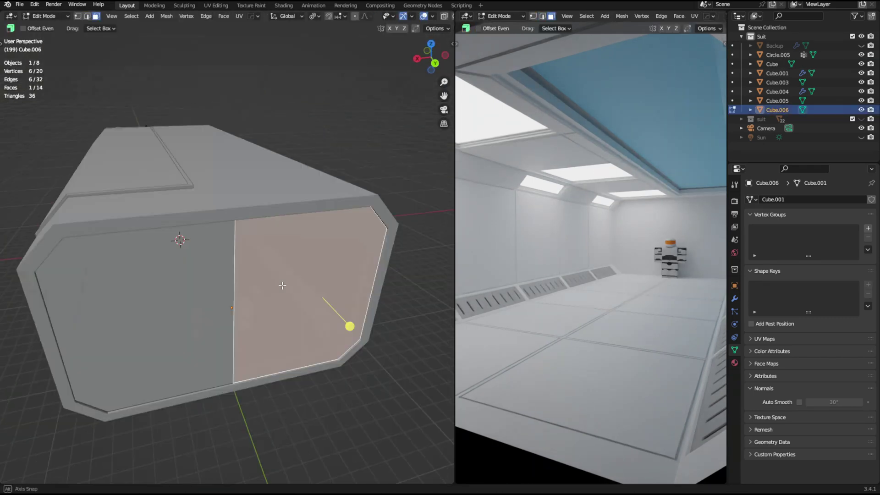
{"action": "left_click_drag", "start_coordinate": [261, 171], "coordinate": [443, 396]}
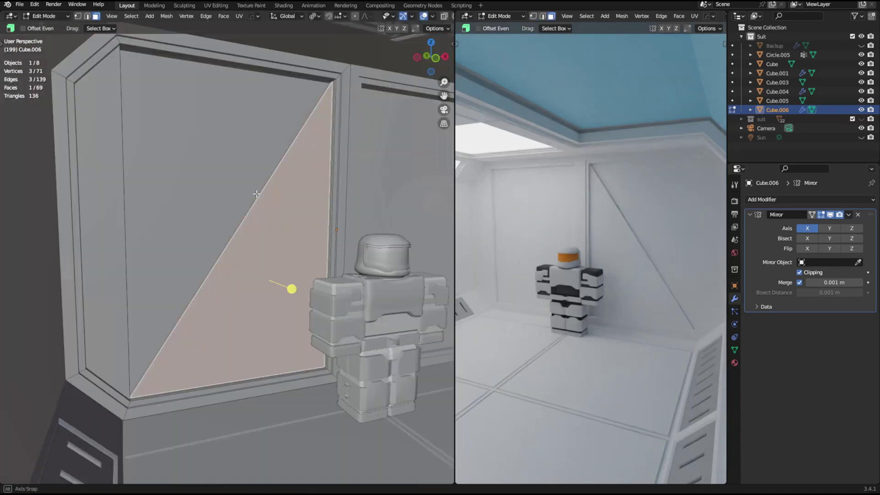
Step: Open a triangular window in the mirrored end panel and extrude its rim faces 0.043 m along their normals
{"action": "key", "text": "ctrl+Tab"}
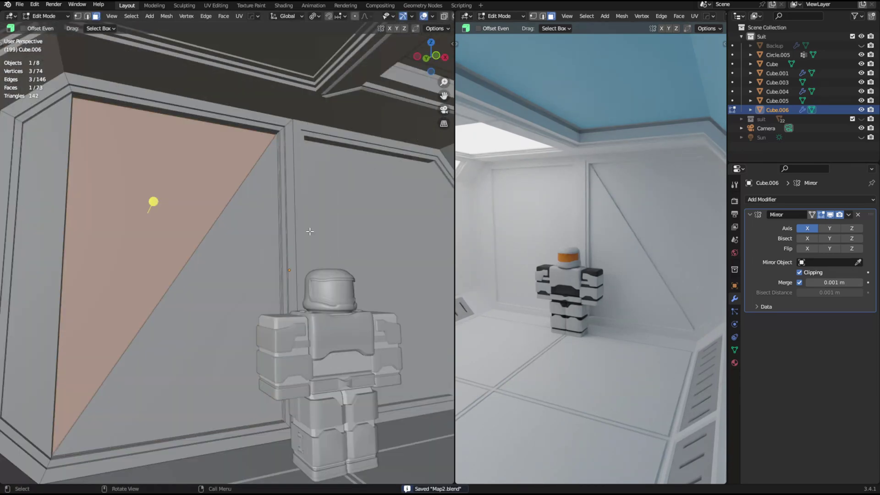
{"action": "middle_click_drag", "start_coordinate": [310, 231], "coordinate": [239, 211]}
{"action": "left_click", "coordinate": [342, 184]}
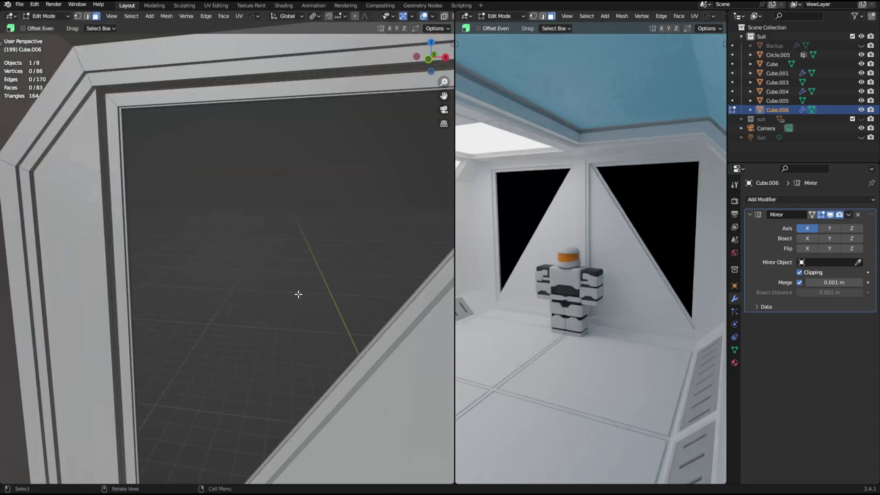
{"action": "middle_click_drag", "start_coordinate": [297, 293], "coordinate": [188, 367]}
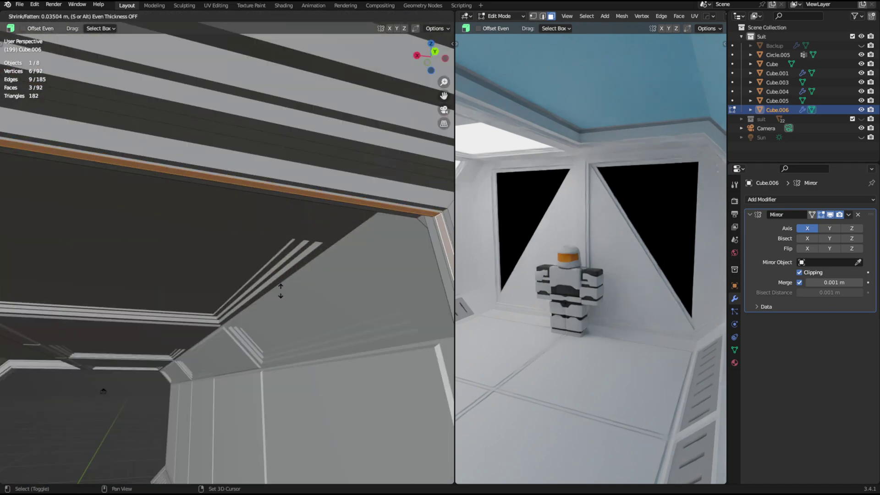
{"action": "left_click", "coordinate": [347, 270]}
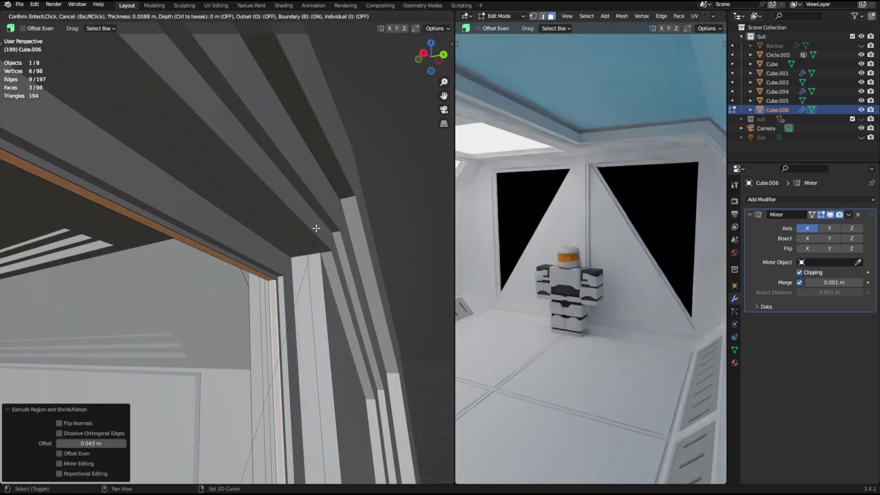
Step: Duplicate the rim faces of the triangular window in the end panel and separate the copy into its own object
{"action": "middle_click_drag", "start_coordinate": [310, 222], "coordinate": [237, 312]}
{"action": "right_click", "coordinate": [237, 312]}
{"action": "left_click", "coordinate": [238, 312]}
{"action": "left_click", "coordinate": [360, 257]}
{"action": "middle_click_drag", "start_coordinate": [359, 257], "coordinate": [197, 217]}
{"action": "key", "text": "shift+d"}
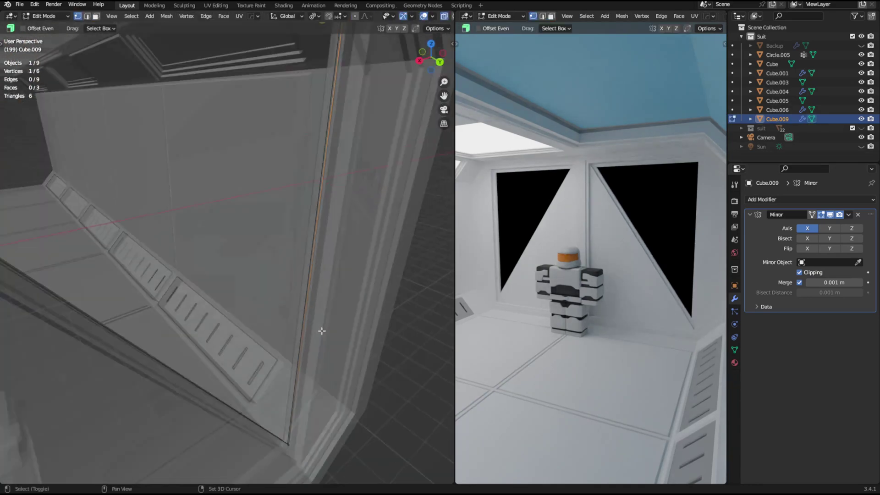
Step: Fill both open sides of the separated triangular rim to form a window pane and give it the light-blue Material.007
{"action": "middle_click_drag", "start_coordinate": [253, 329], "coordinate": [331, 303]}
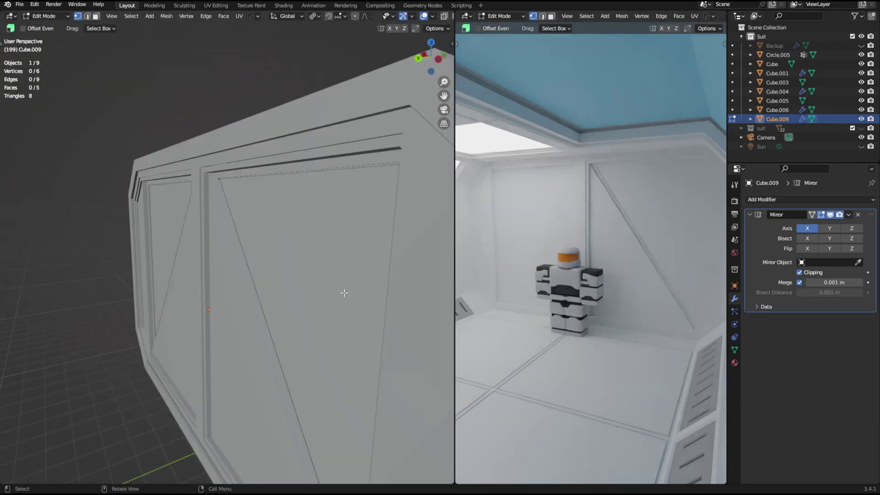
{"action": "key", "text": "a"}
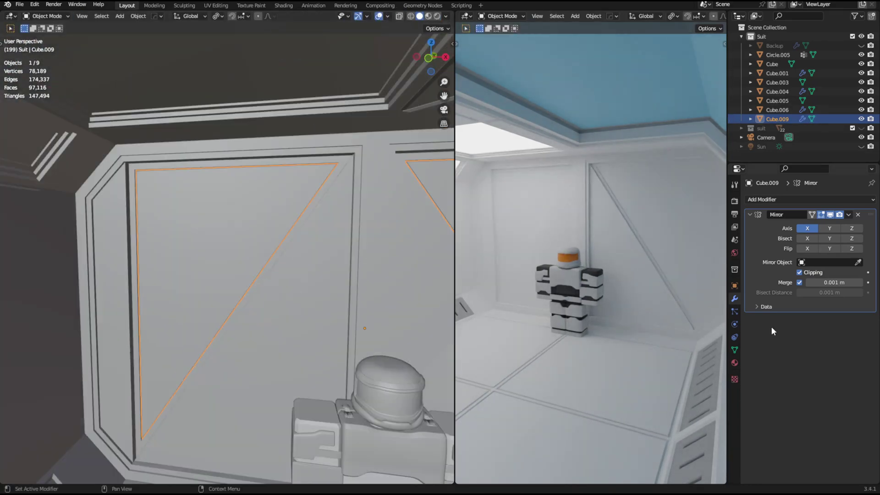
{"action": "left_click", "coordinate": [734, 362]}
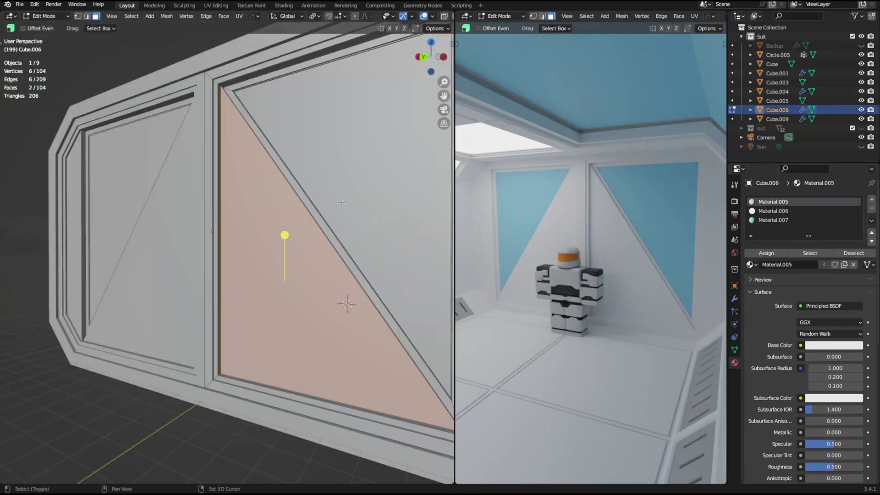
Step: Inset and extrude the solid triangular sections beside the windows, then apply the end wall's Mirror modifier and box-select one half
{"action": "right_click", "coordinate": [297, 257]}
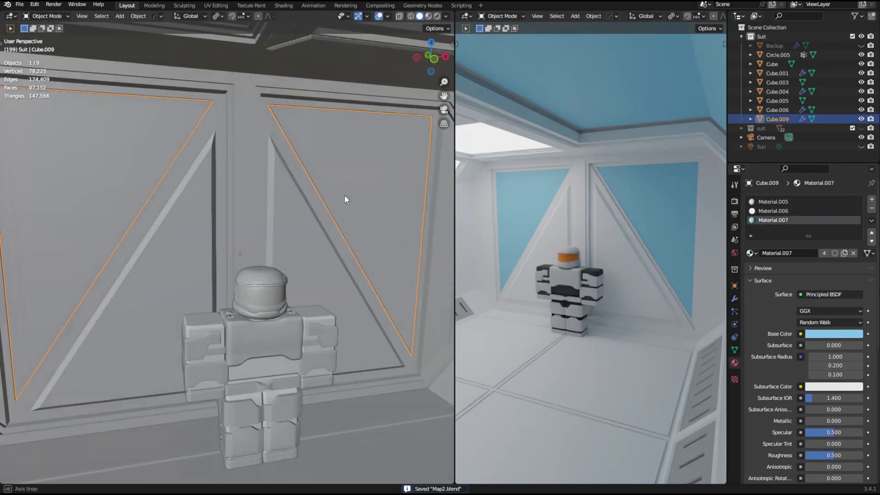
{"action": "left_click", "coordinate": [734, 299]}
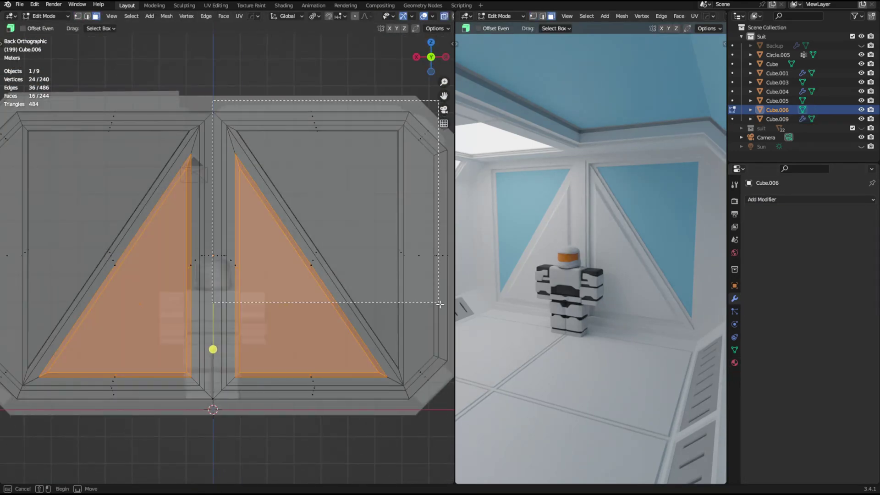